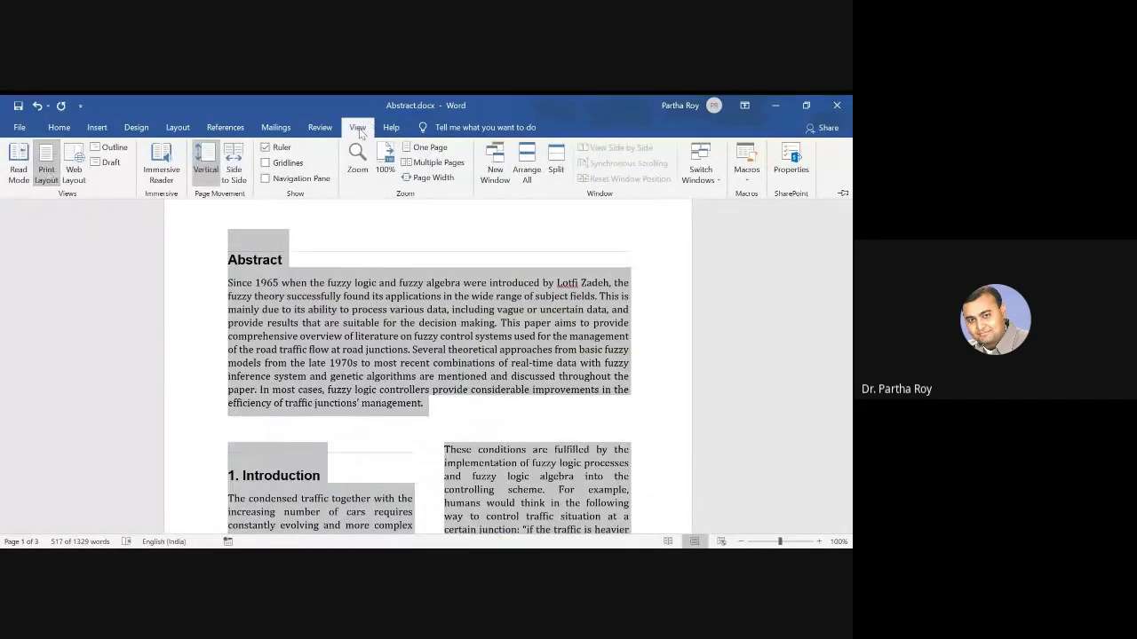
Switch the document to Web Layout, look through its full-width text, and clear the text selection.
left_click(75, 174)
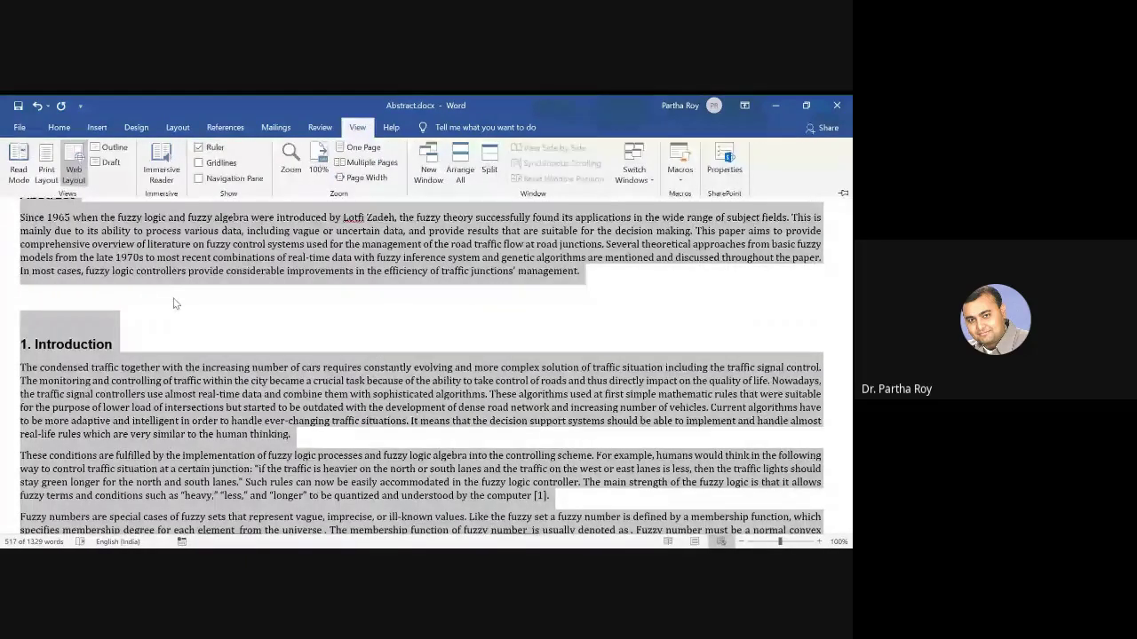
key("ctrl+F1")
scroll(175, 303, "down", 3)
scroll(175, 304, "down", 1)
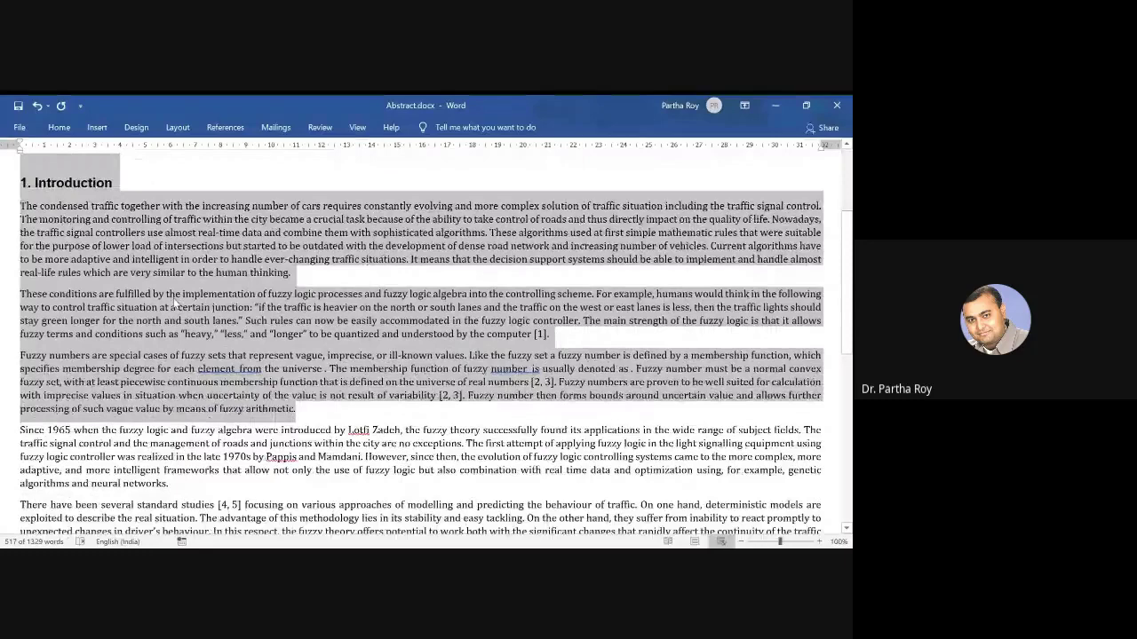
scroll(175, 304, "down", 10)
scroll(175, 302, "up", 10)
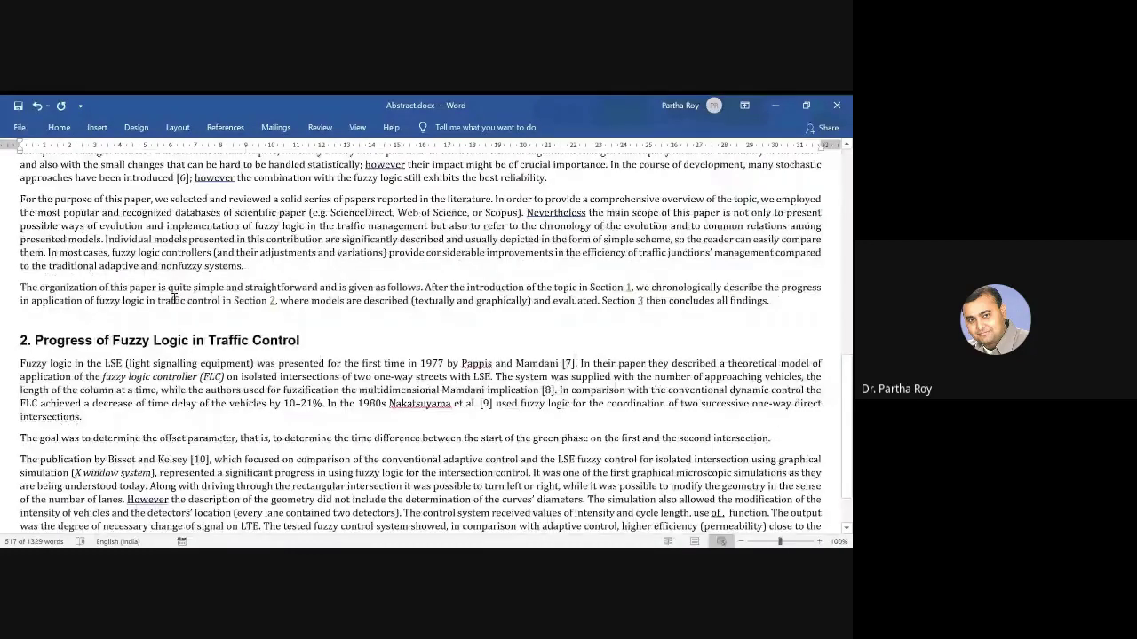
key("ctrl+a")
scroll(175, 303, "up", 2)
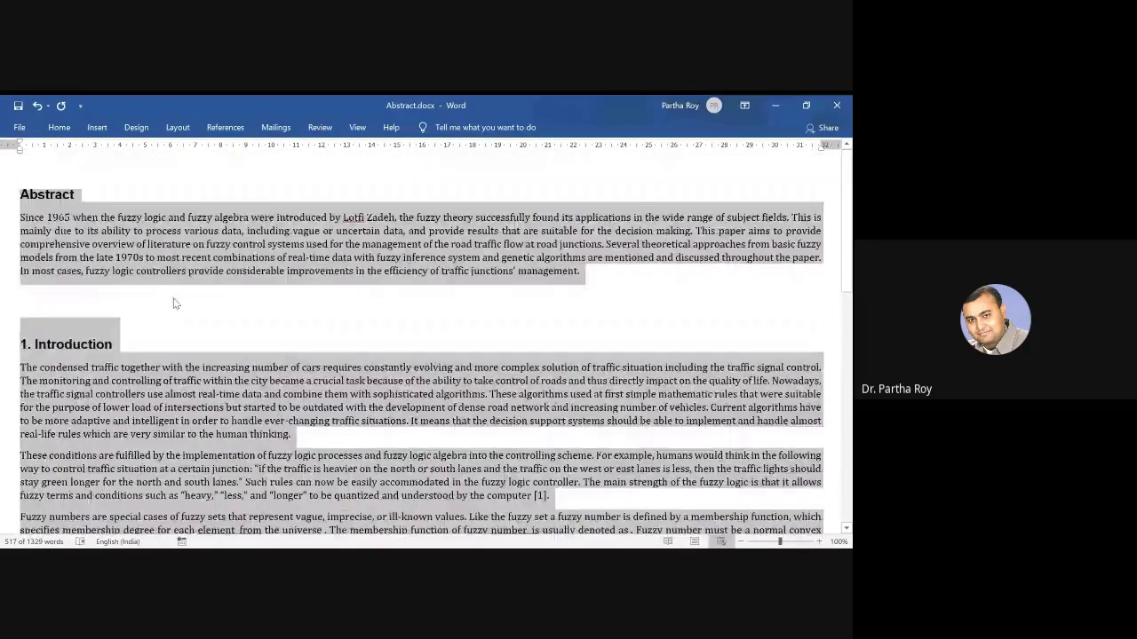
left_click(301, 287)
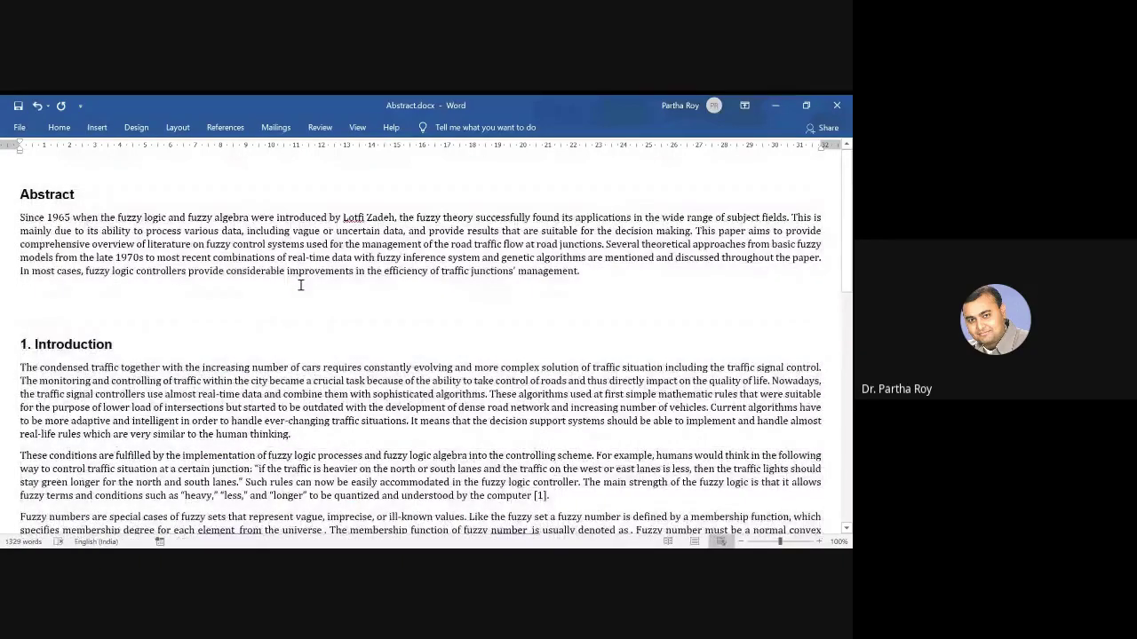
left_click(19, 129)
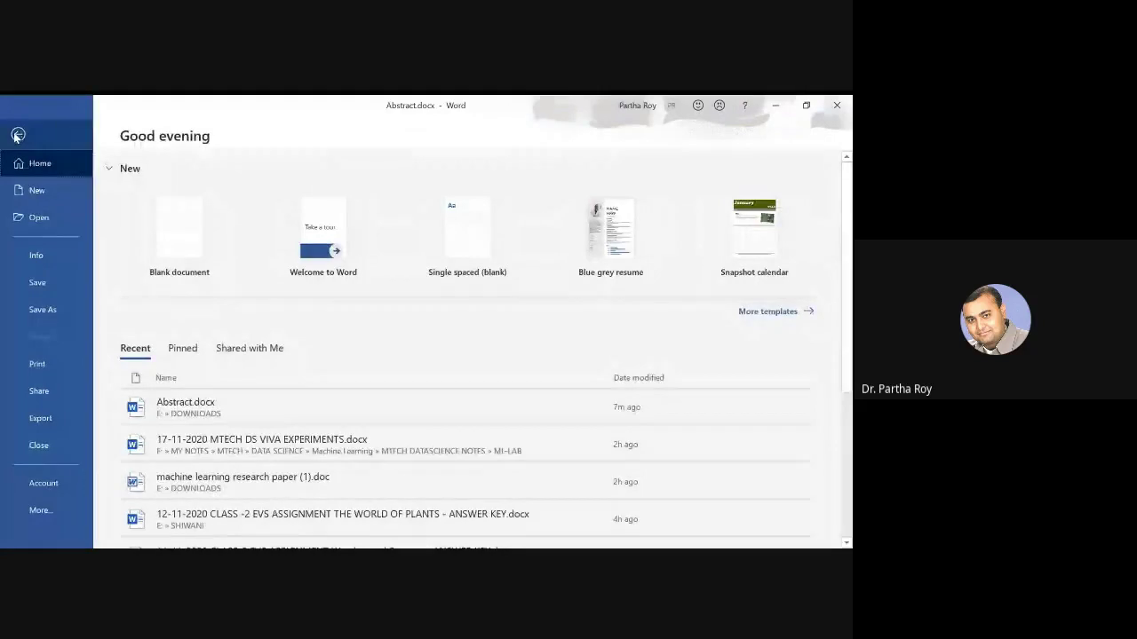
left_click(13, 139)
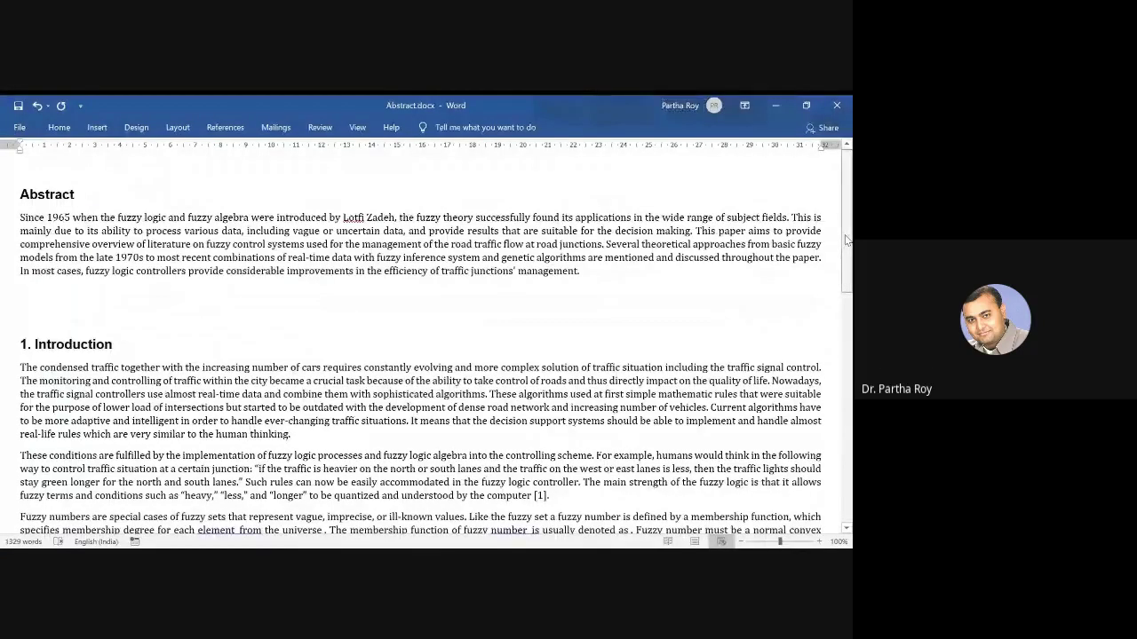
scroll(846, 240, "down", 1)
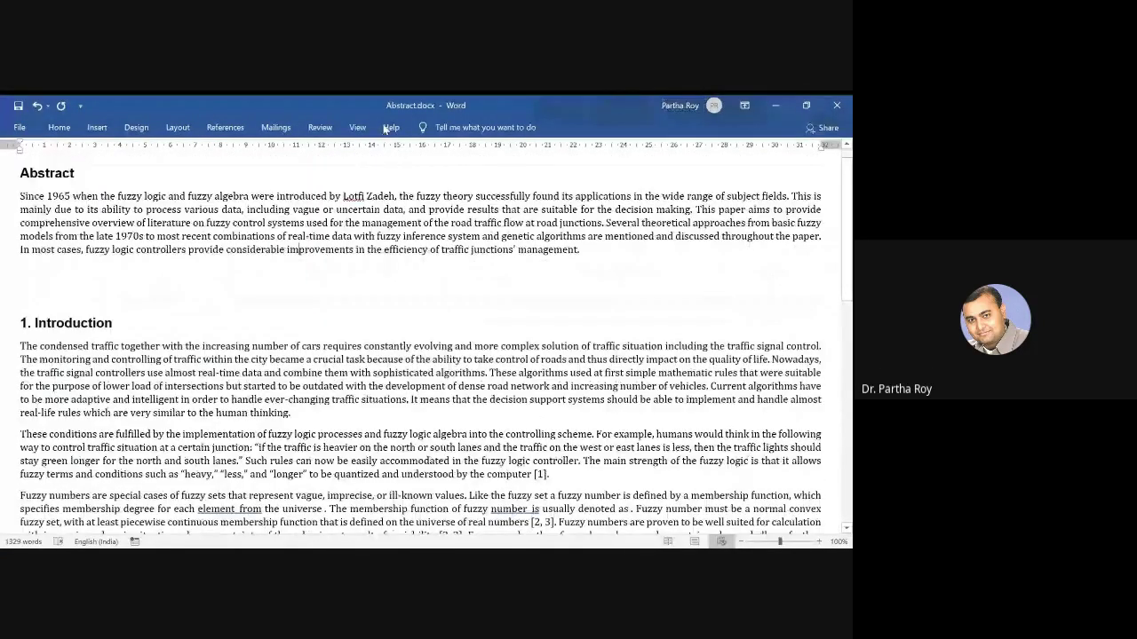
left_click(357, 127)
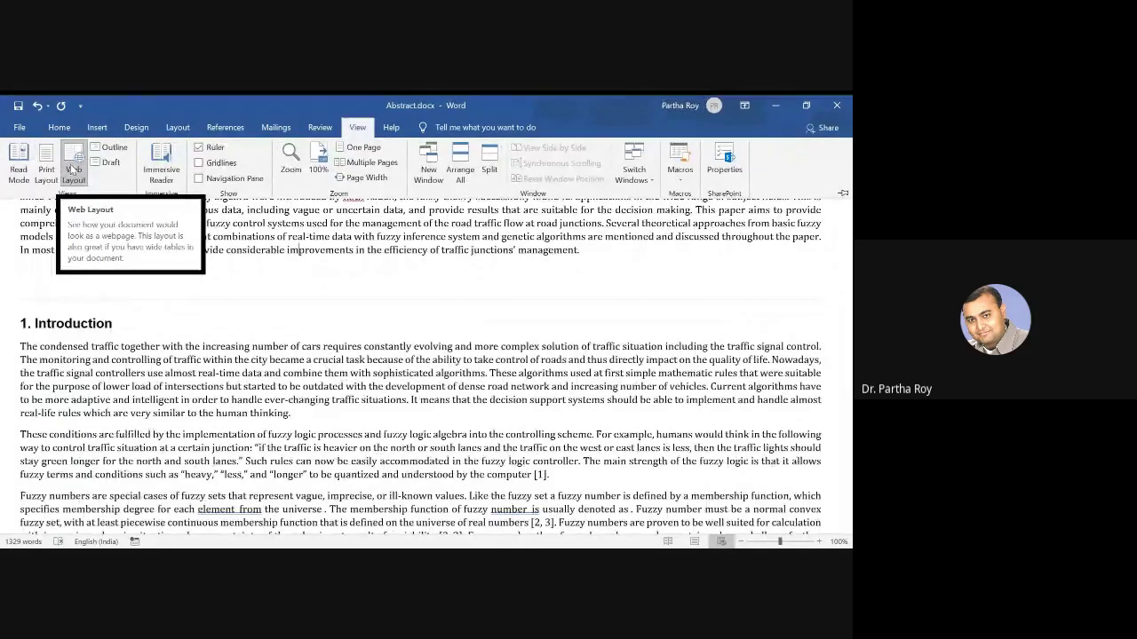
left_click(215, 335)
left_click_drag(848, 235, 848, 155)
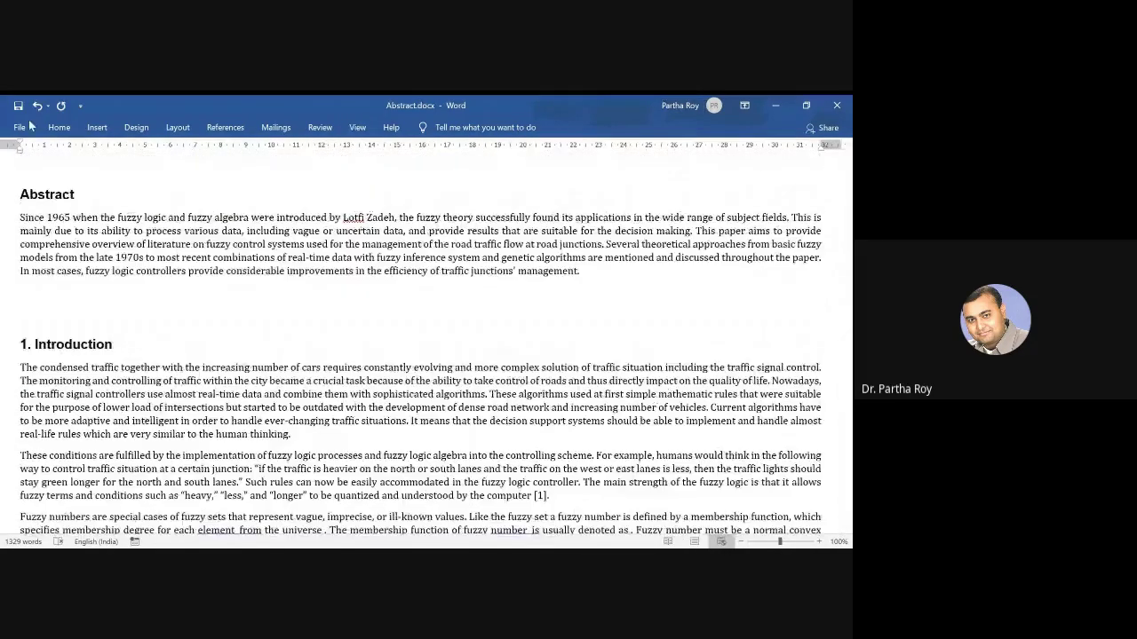
Set up saving a copy in the DOWNLOADS folder as a Web Page (*.htm;*.html), but cancel without saving.
left_click(17, 131)
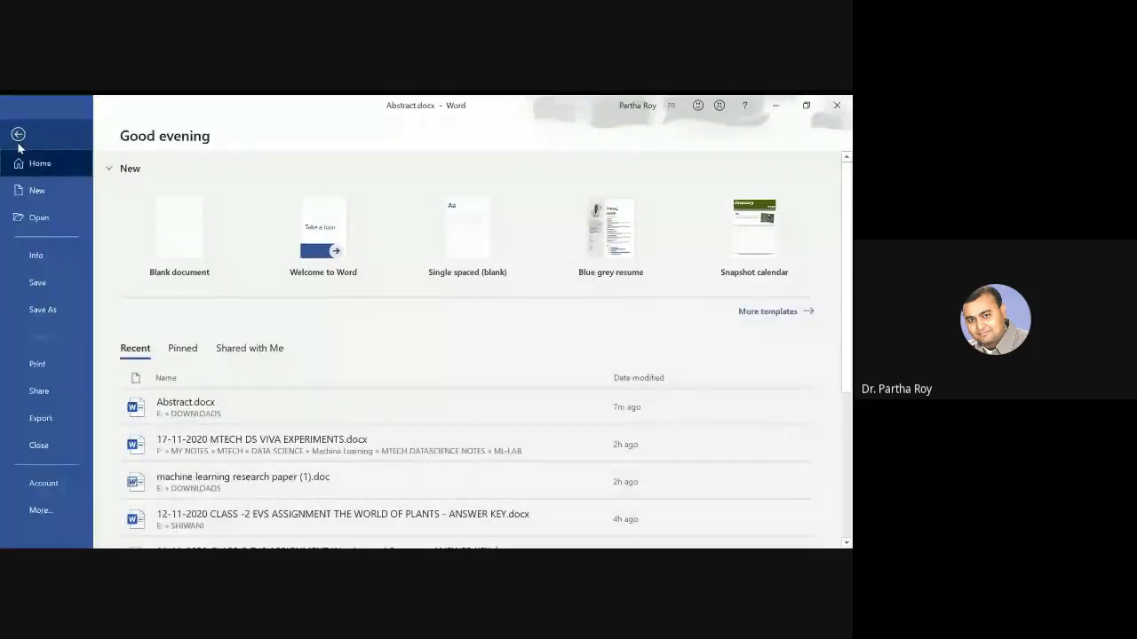
left_click(50, 309)
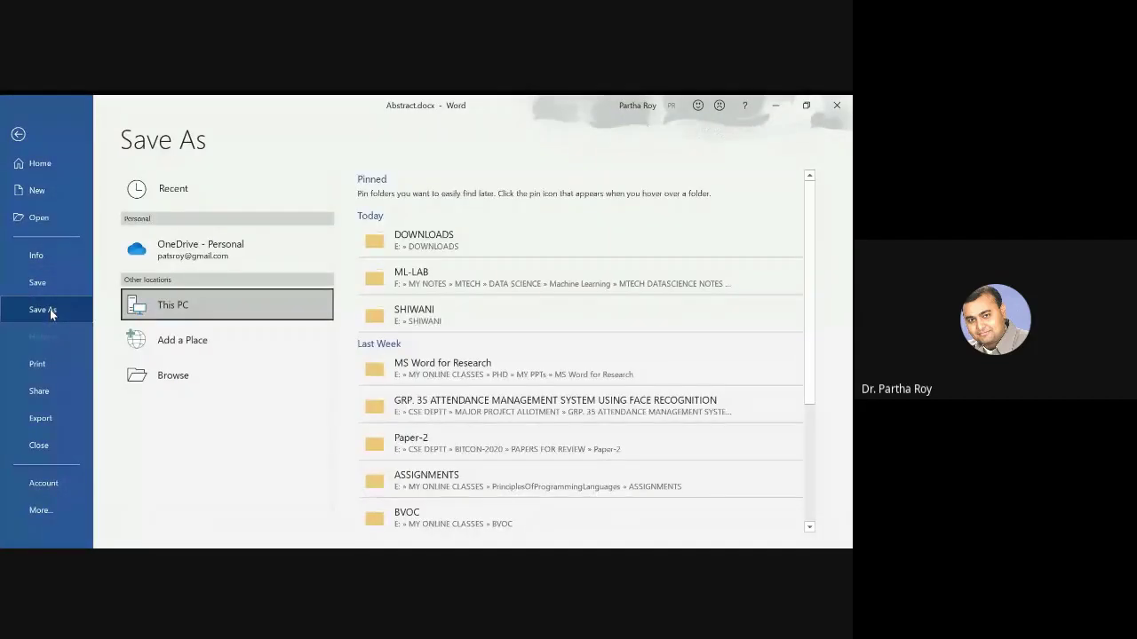
left_click(424, 245)
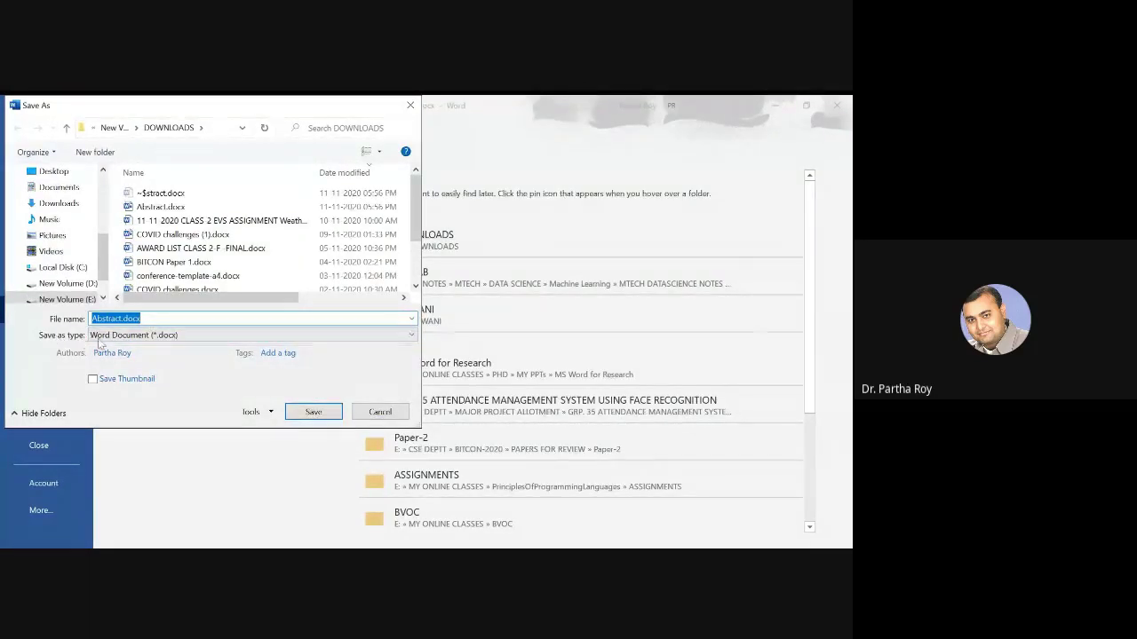
left_click(146, 342)
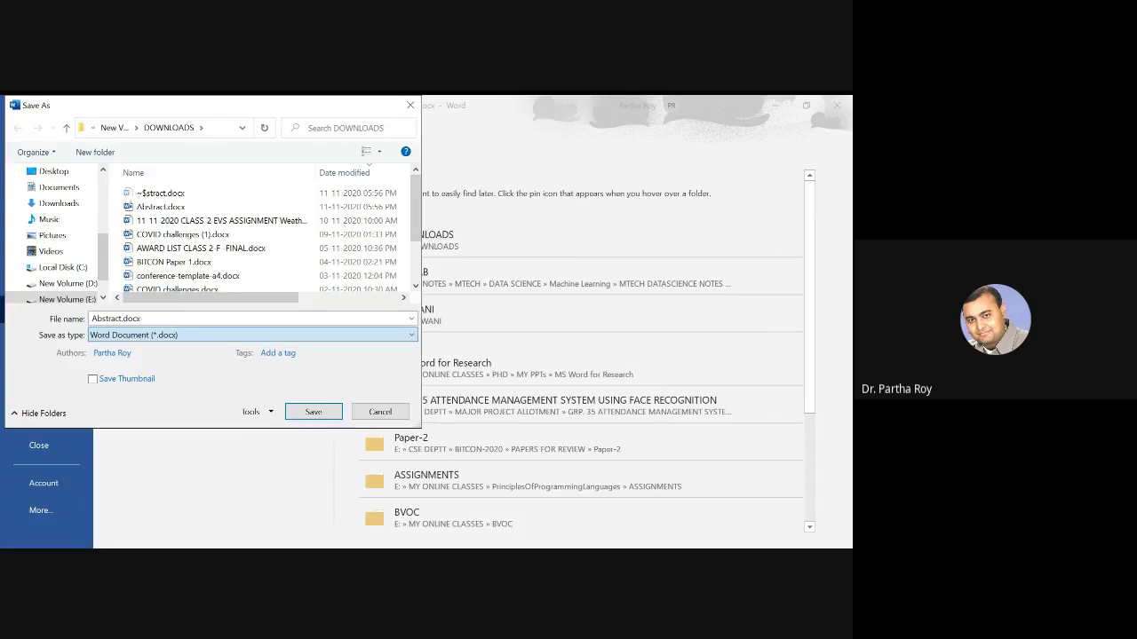
left_click(112, 456)
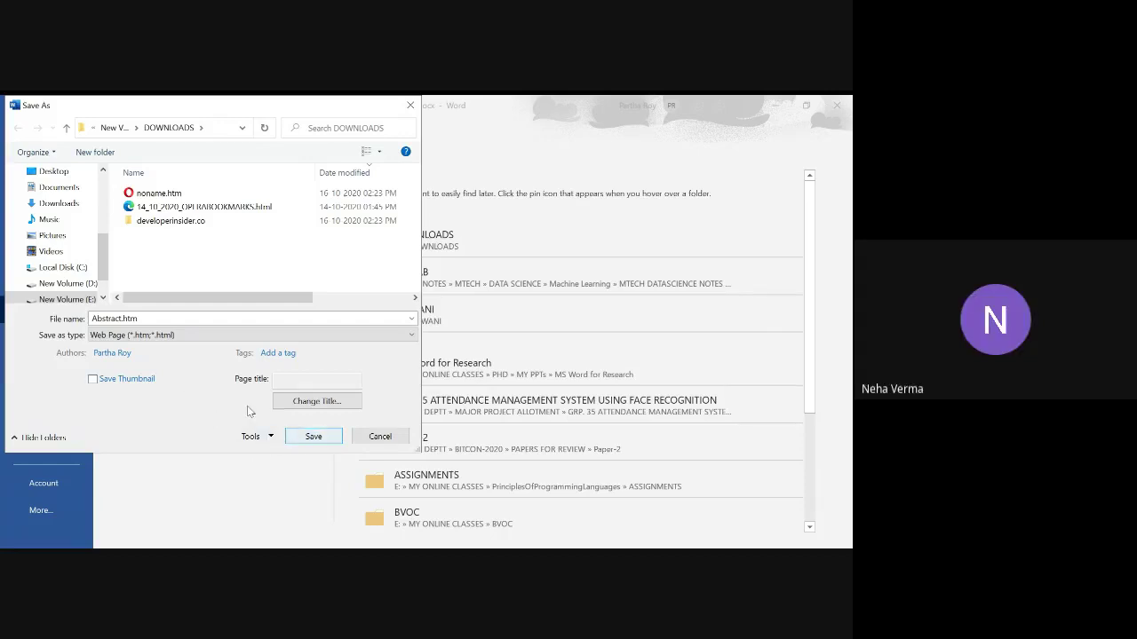
left_click(379, 435)
left_click(16, 131)
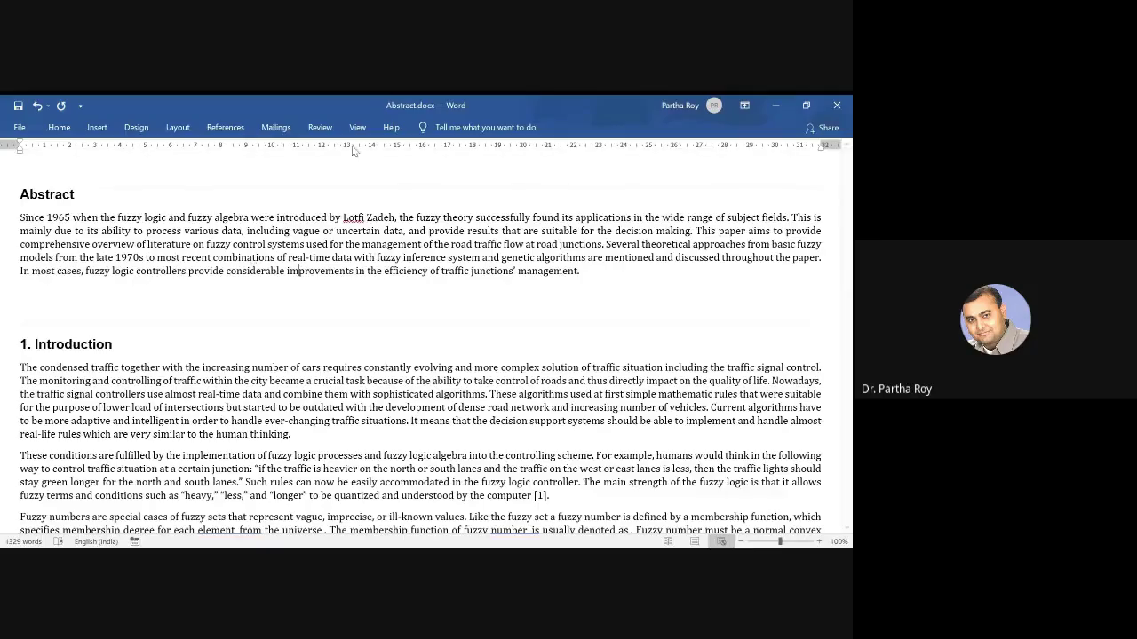
Switch the document to Print Layout and look over the two-column text of the Introduction.
left_click(357, 127)
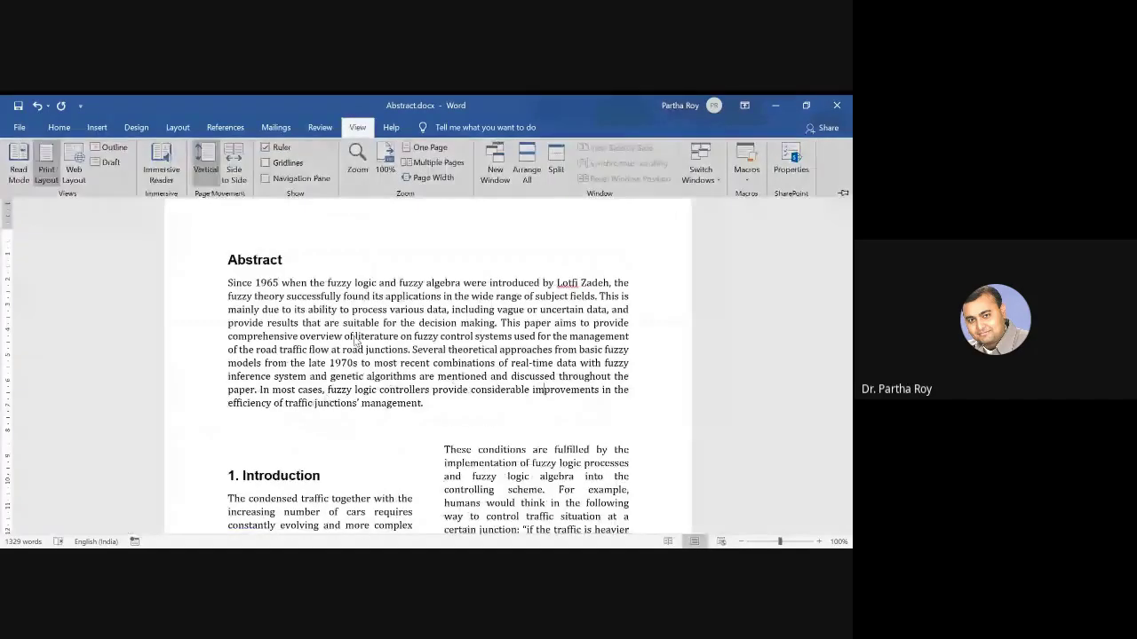
scroll(369, 344, "down", 3)
scroll(369, 343, "down", 5)
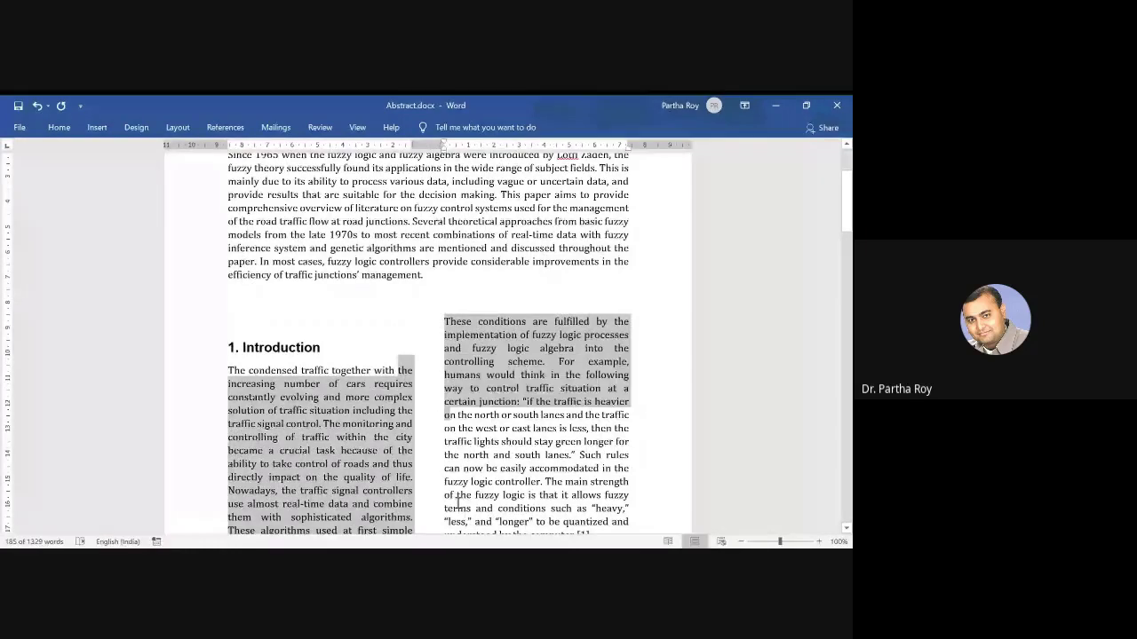
scroll(486, 464, "up", 4)
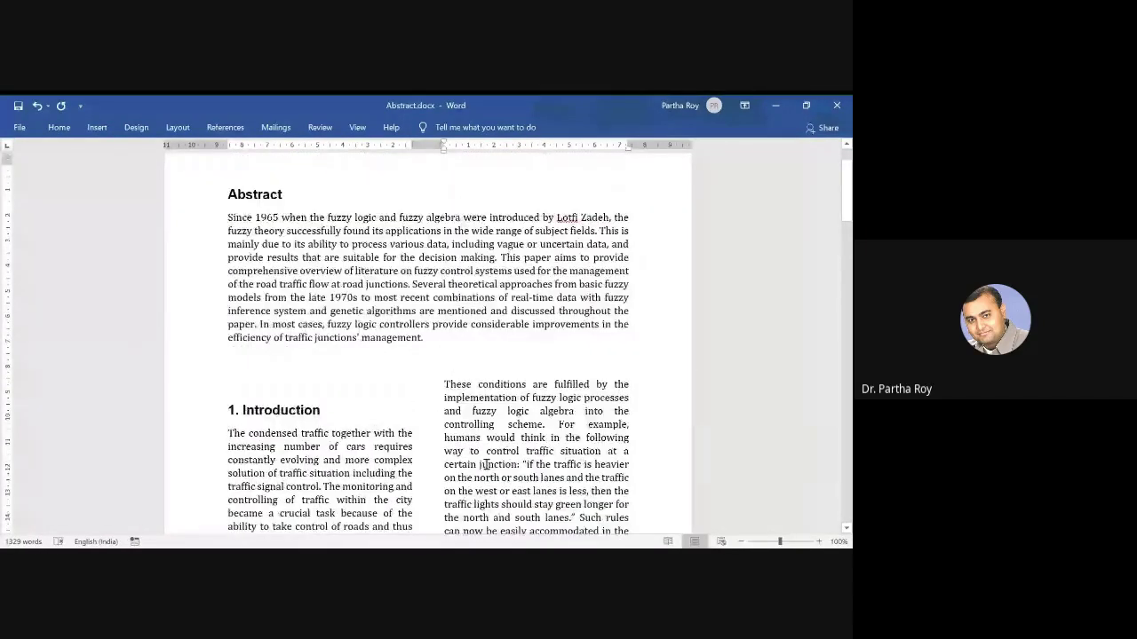
Return the document to Web Layout and review the text from the Abstract through section 2.
left_click(356, 130)
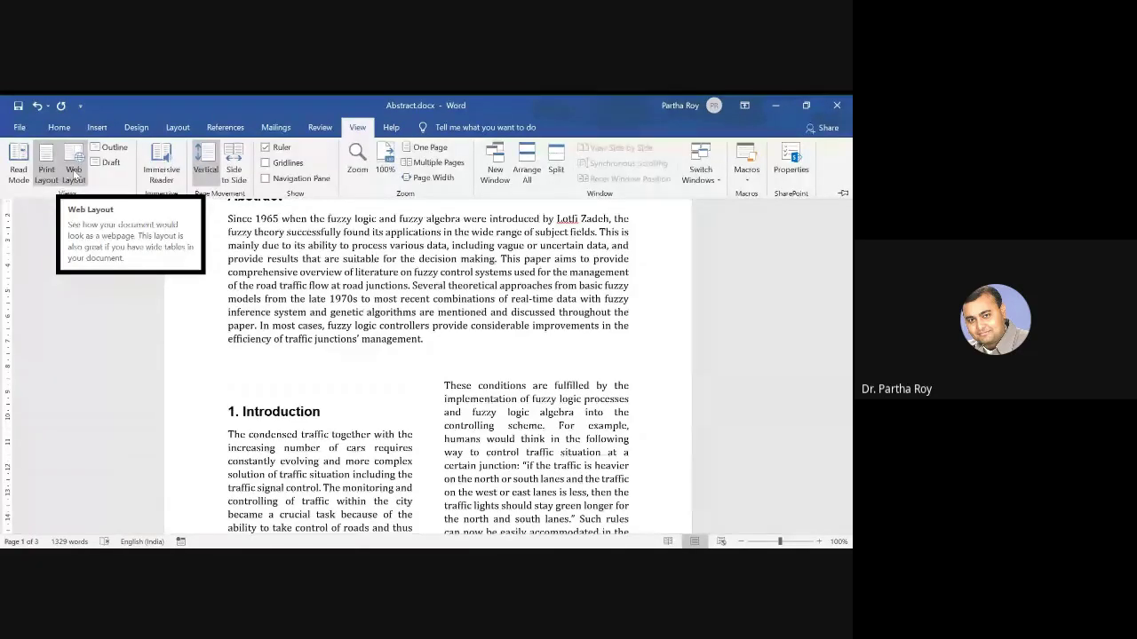
left_click(74, 173)
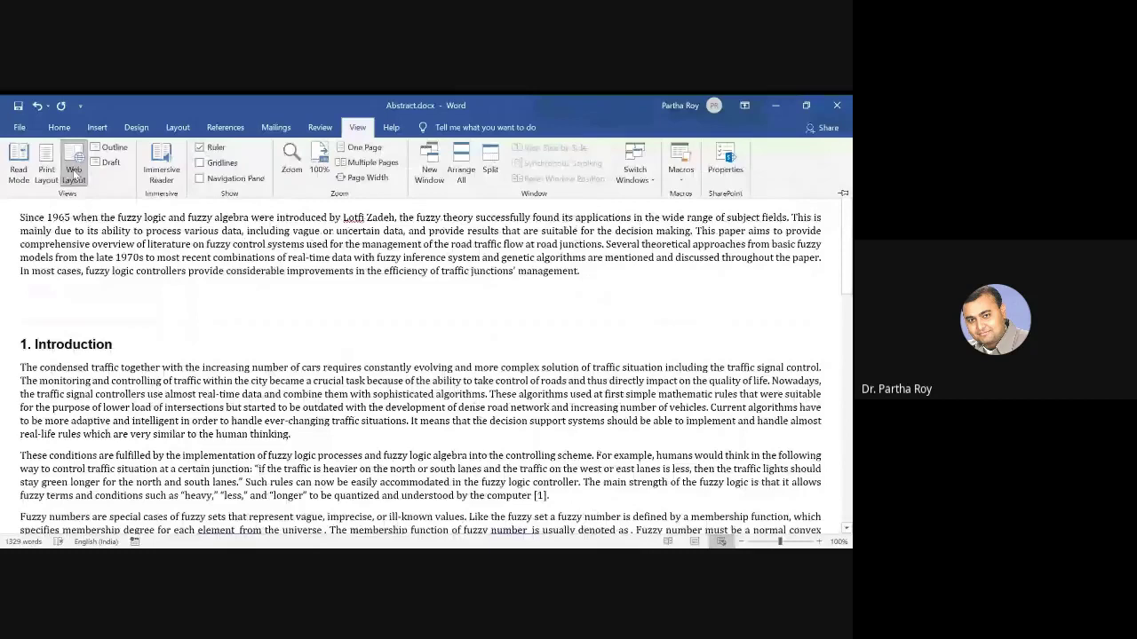
left_click(241, 293)
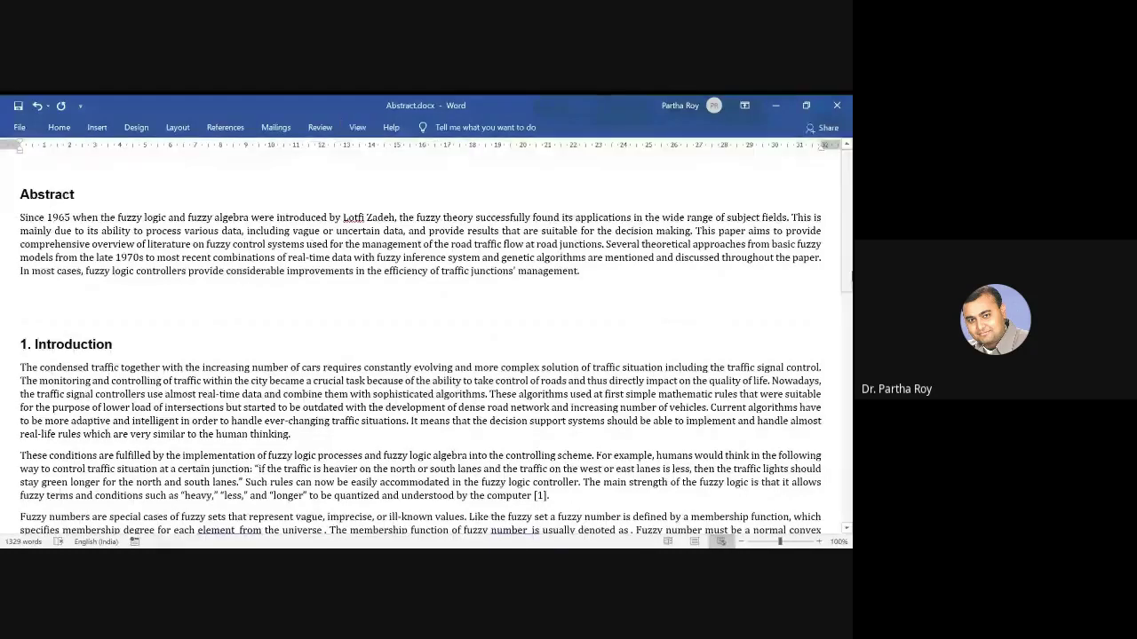
left_click_drag(19, 191, 499, 491)
left_click(283, 328)
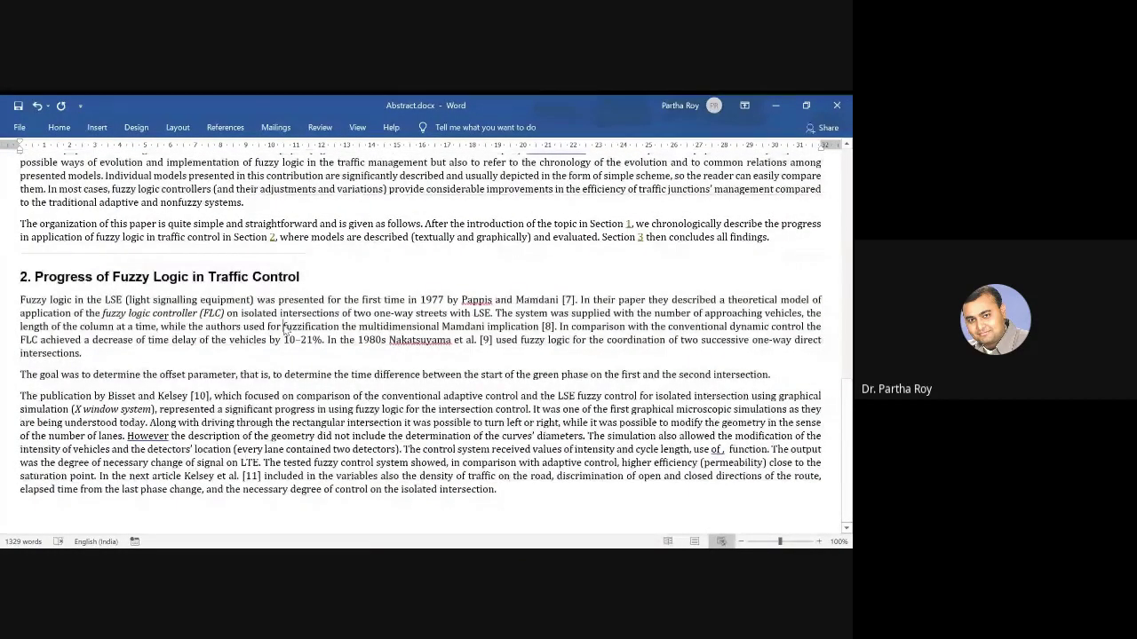
scroll(283, 328, "up", 15)
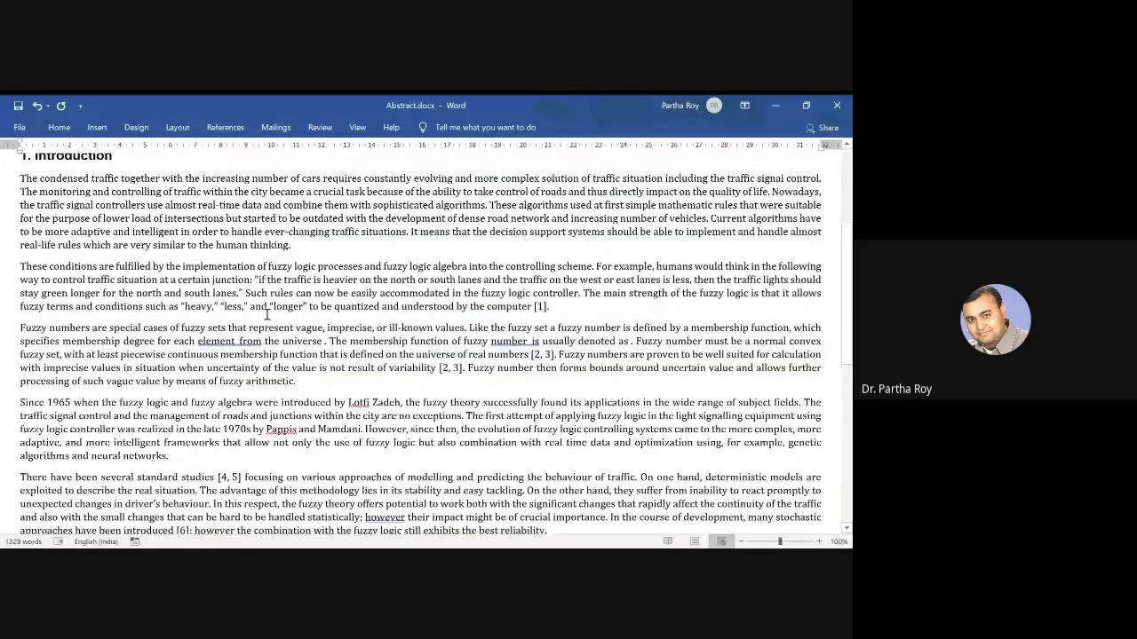
scroll(266, 314, "up", 4)
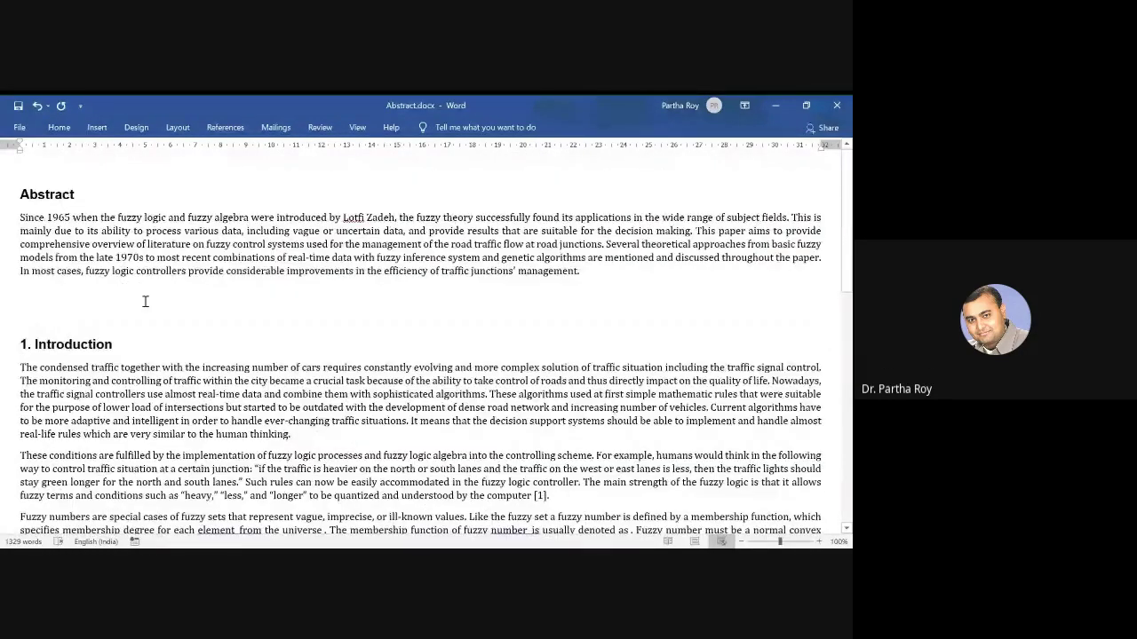
Add an empty paragraph after the Abstract text and draw a small wide heptagon in the space above the Introduction heading.
left_click(614, 272)
key("Return")
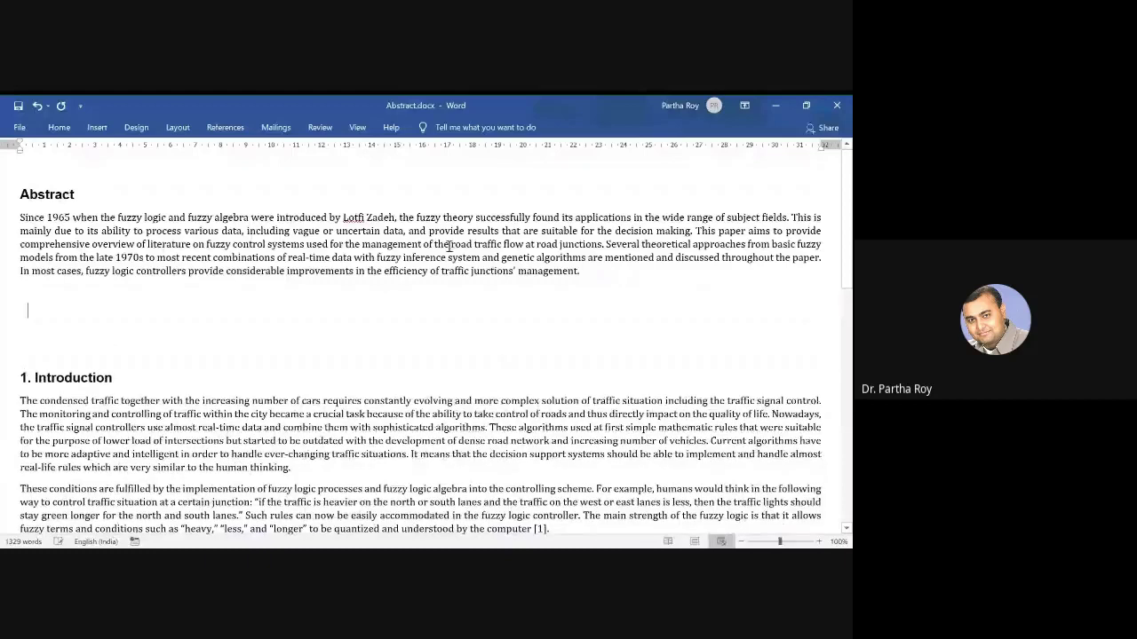
left_click(97, 127)
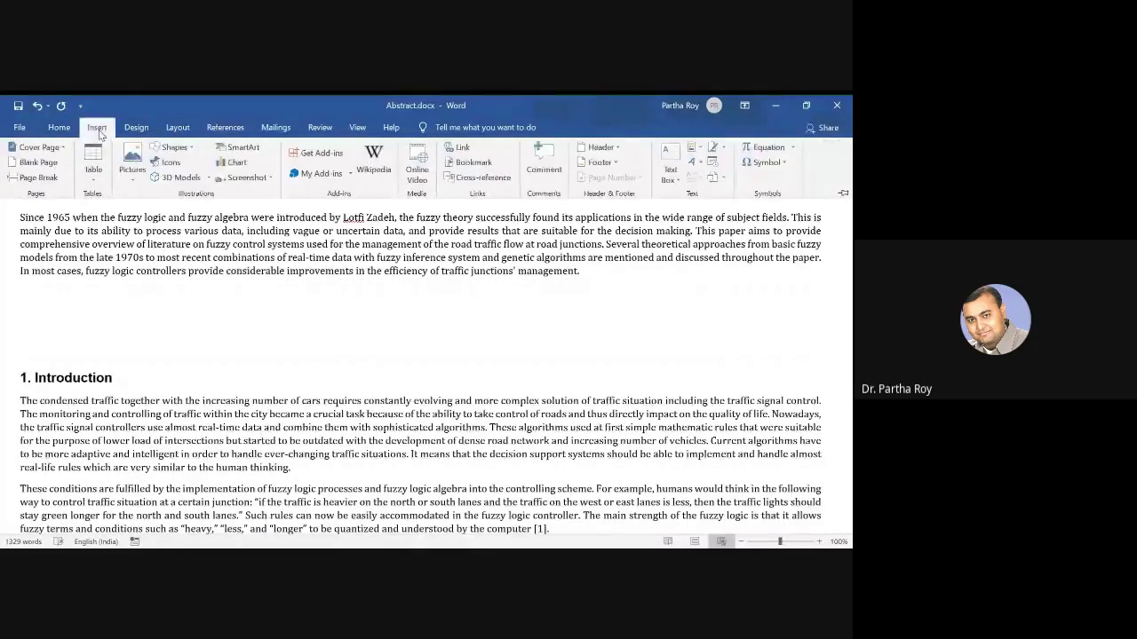
left_click(191, 150)
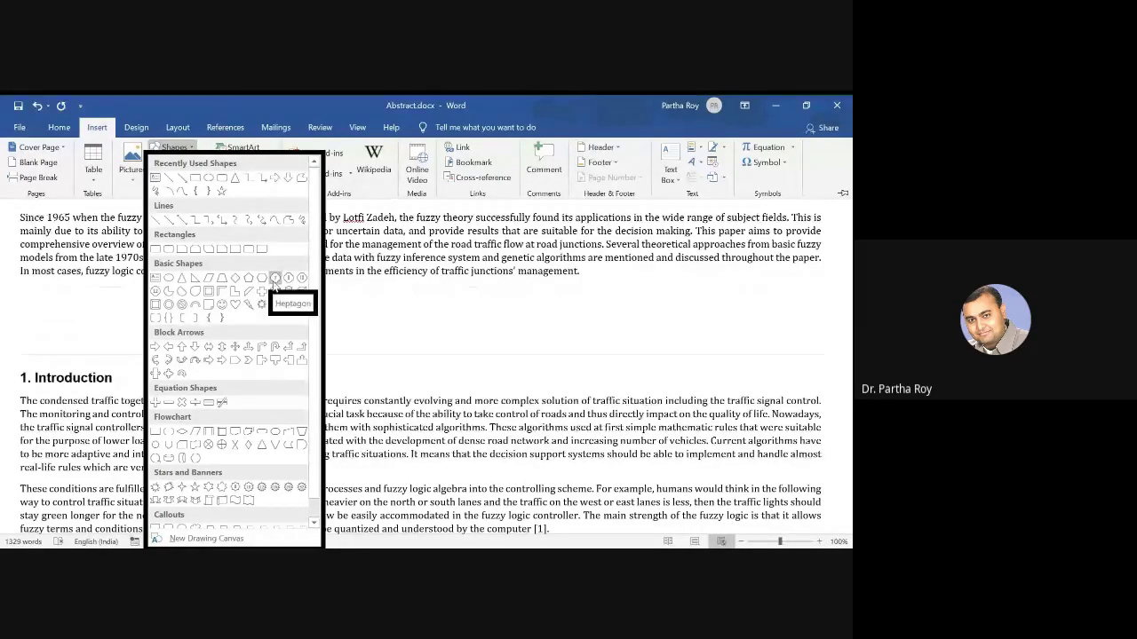
left_click(276, 280)
left_click_drag(49, 302, 146, 345)
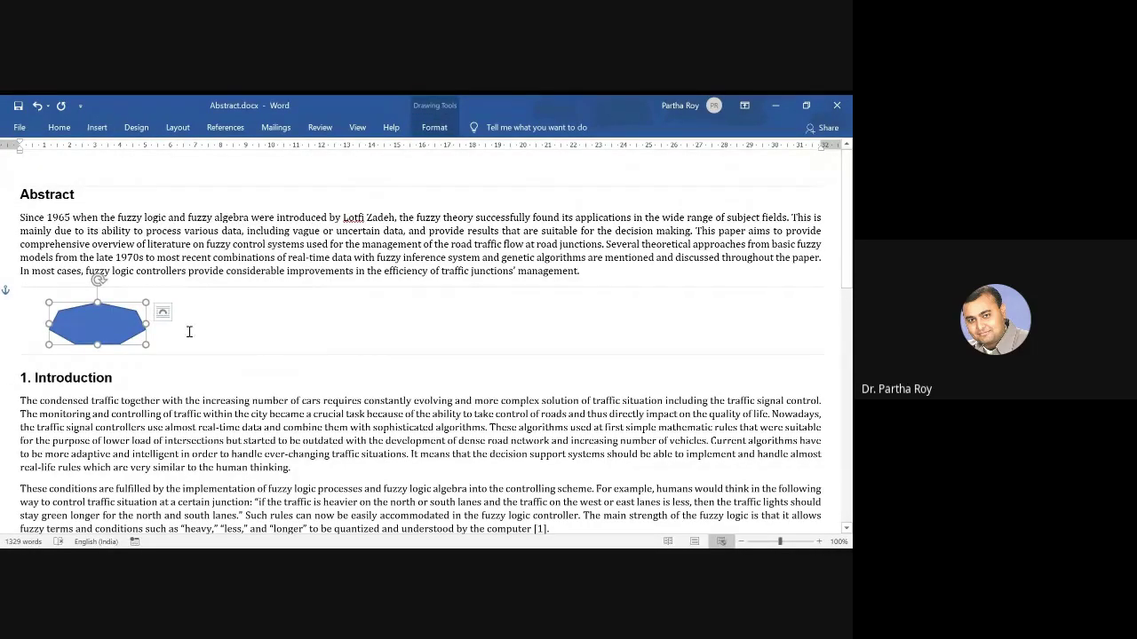
left_click(261, 314)
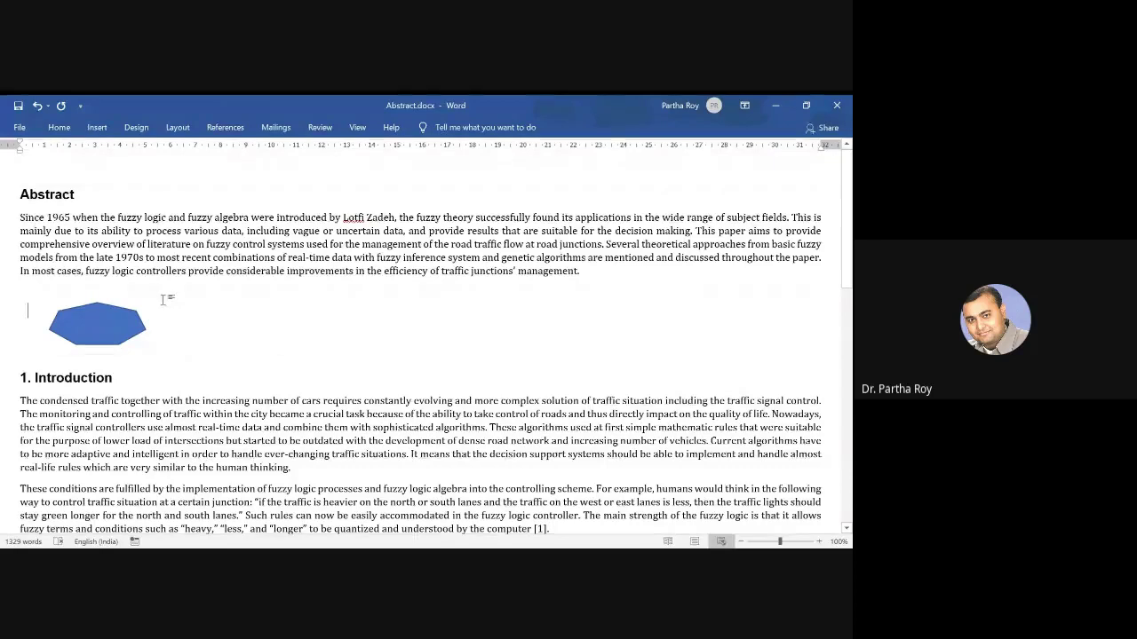
scroll(848, 249, "down", 1)
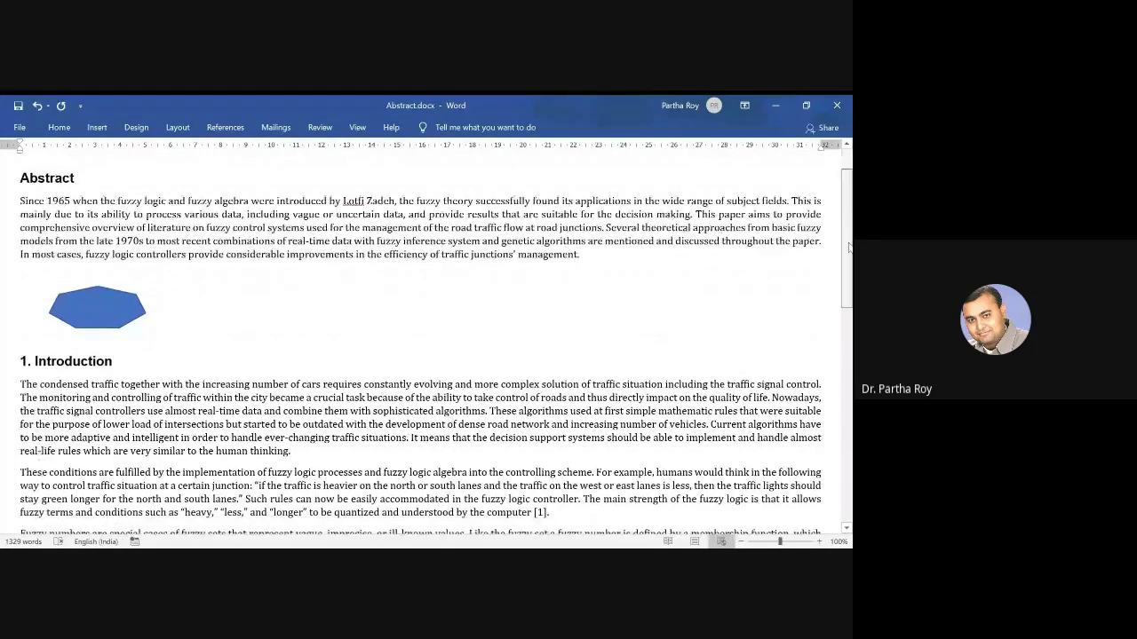
mouse_move(848, 249)
left_mouse_down()
mouse_move(850, 373)
mouse_move(849, 245)
left_mouse_up()
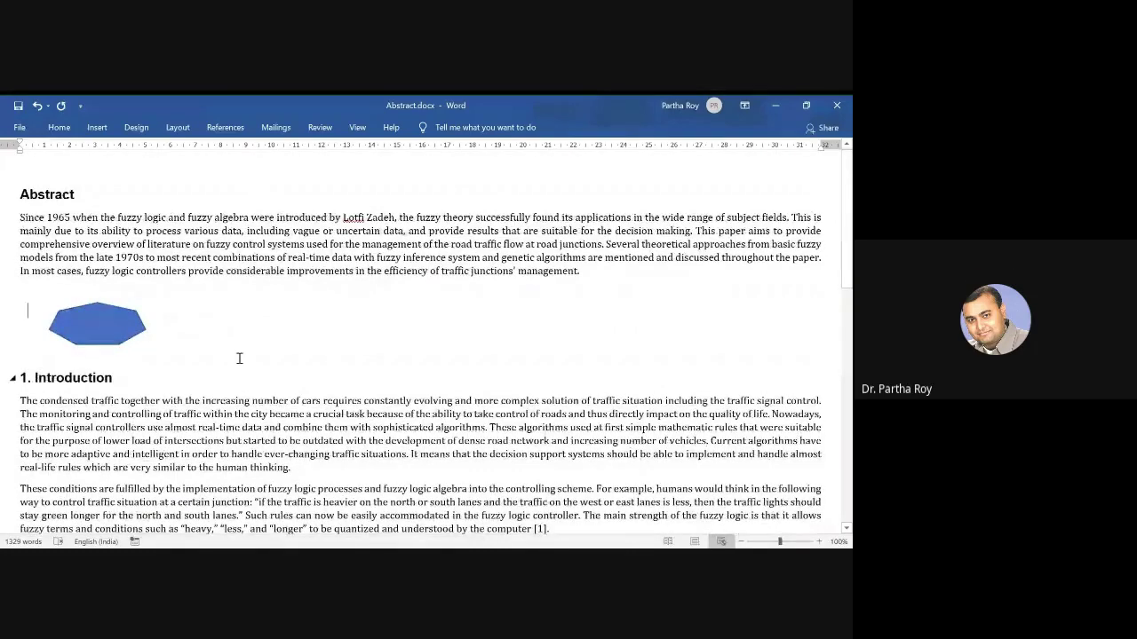
scroll(533, 417, "down", 2)
left_click_drag(847, 273, 850, 240)
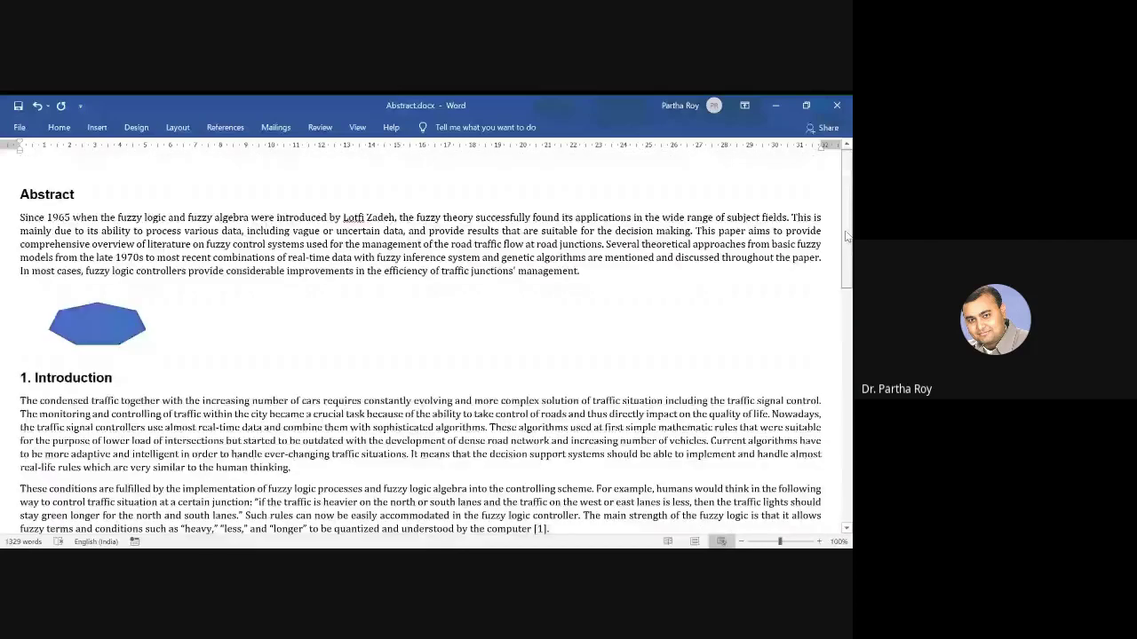
left_click(357, 127)
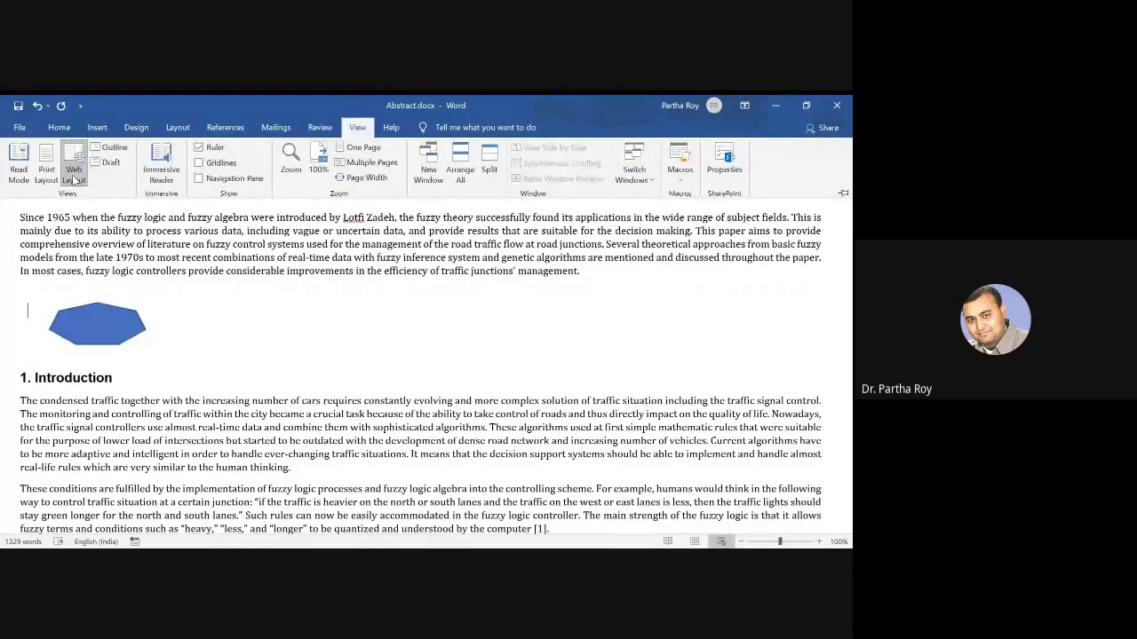
left_click(256, 324)
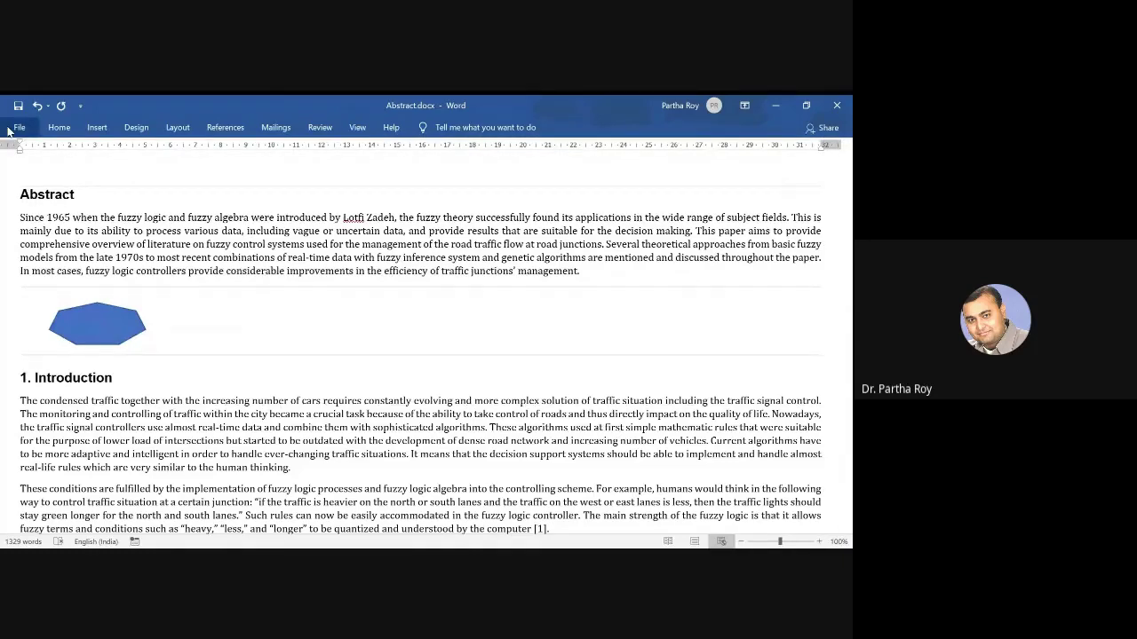
Select the last two paragraphs of the Introduction and preview other fonts and font sizes on them without applying any.
left_click_drag(847, 185, 841, 376)
left_click_drag(397, 273, 222, 264)
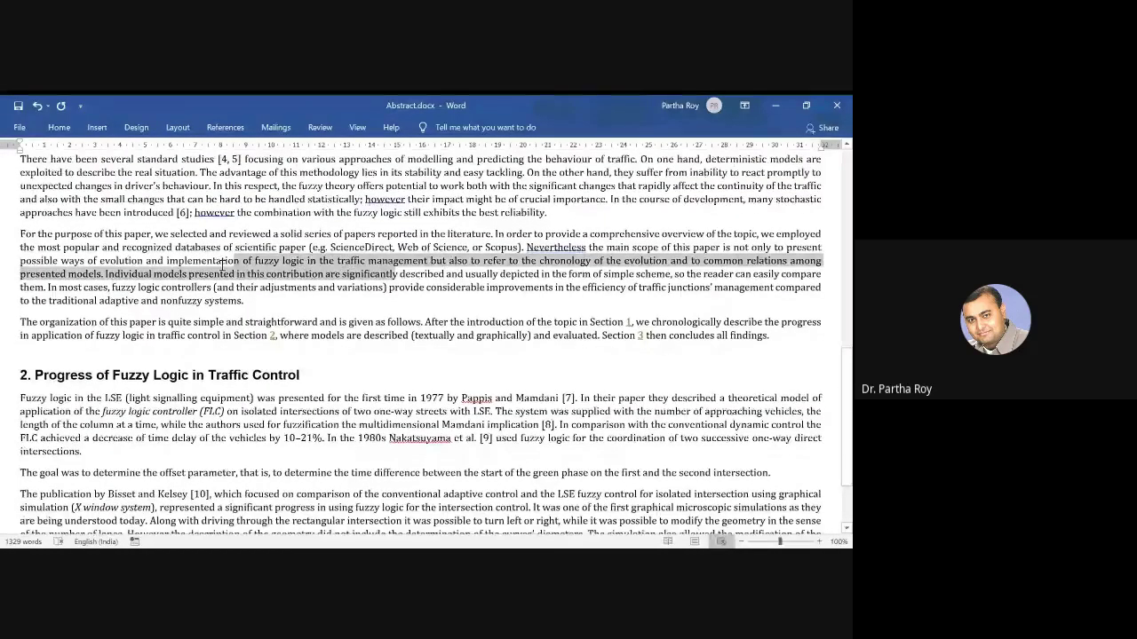
left_click(622, 321)
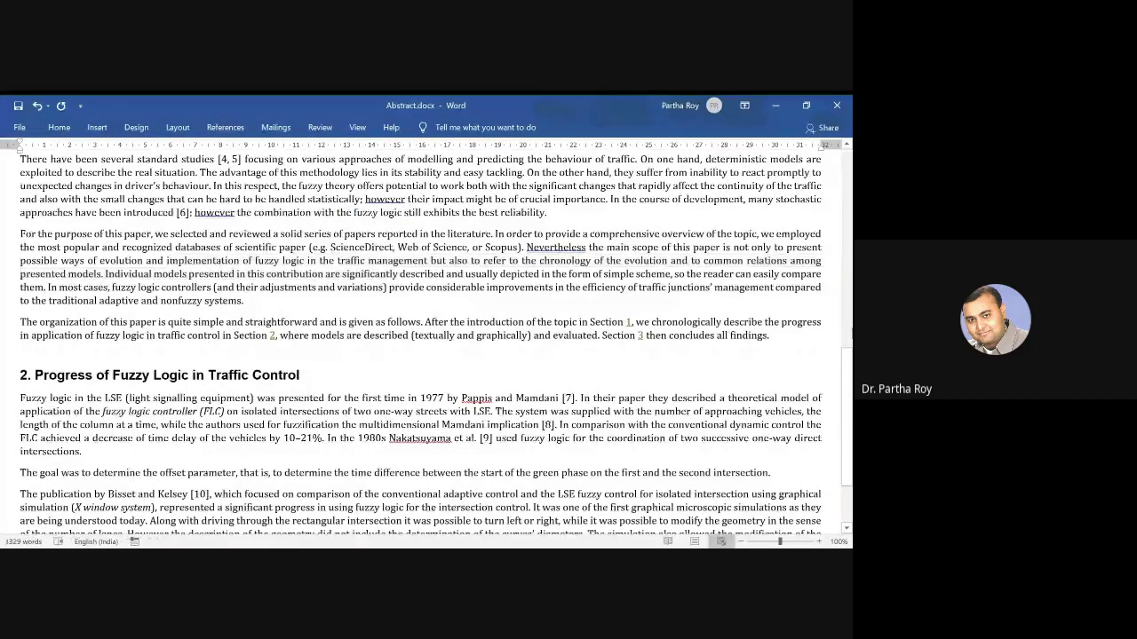
left_click_drag(53, 238, 233, 274)
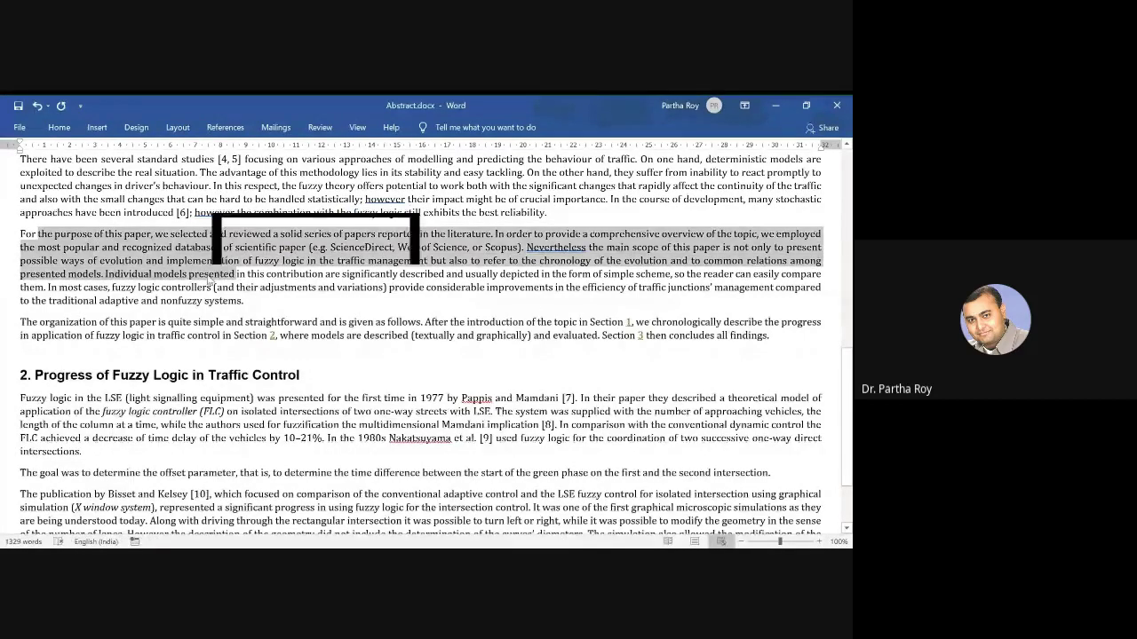
left_click(129, 281)
left_click_drag(12, 238, 826, 343)
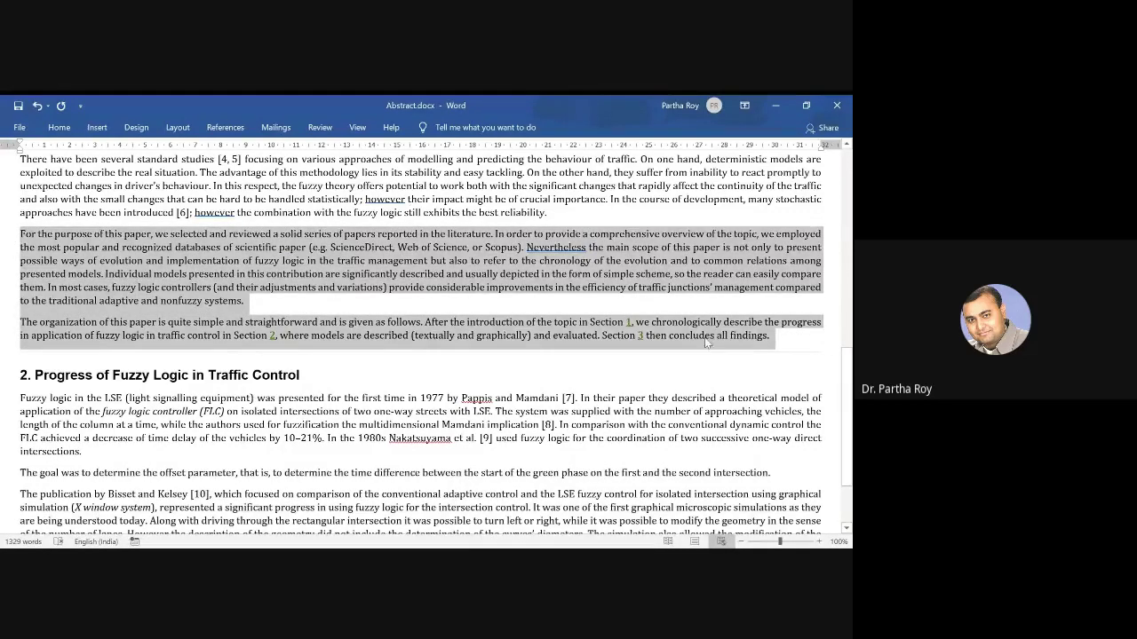
right_click(210, 253)
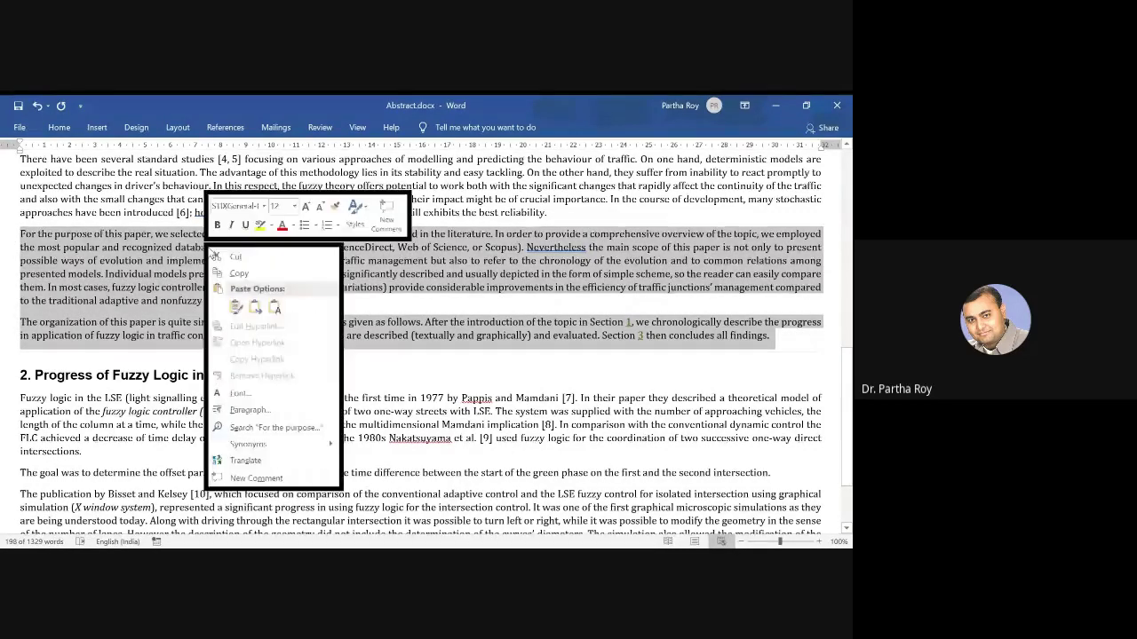
left_click(265, 206)
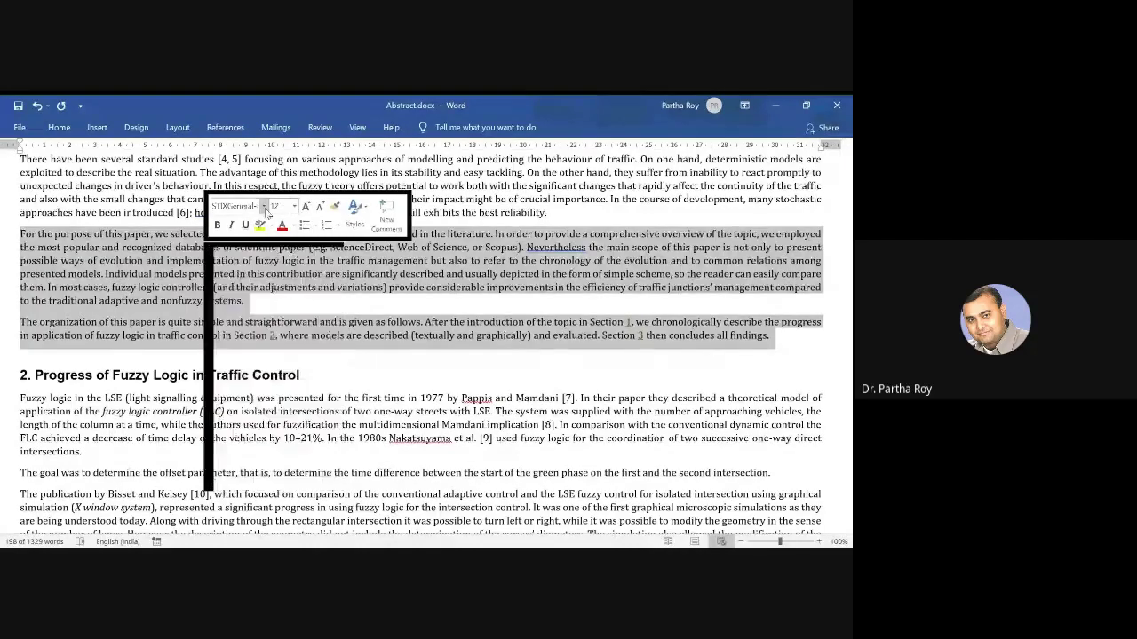
left_click(265, 206)
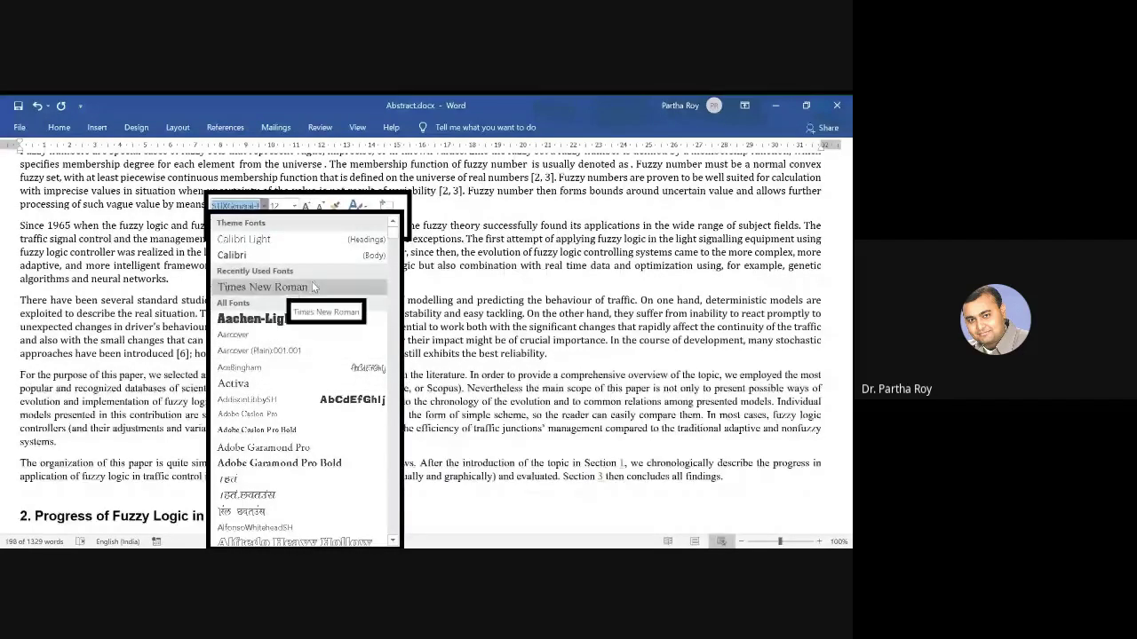
left_click(295, 206)
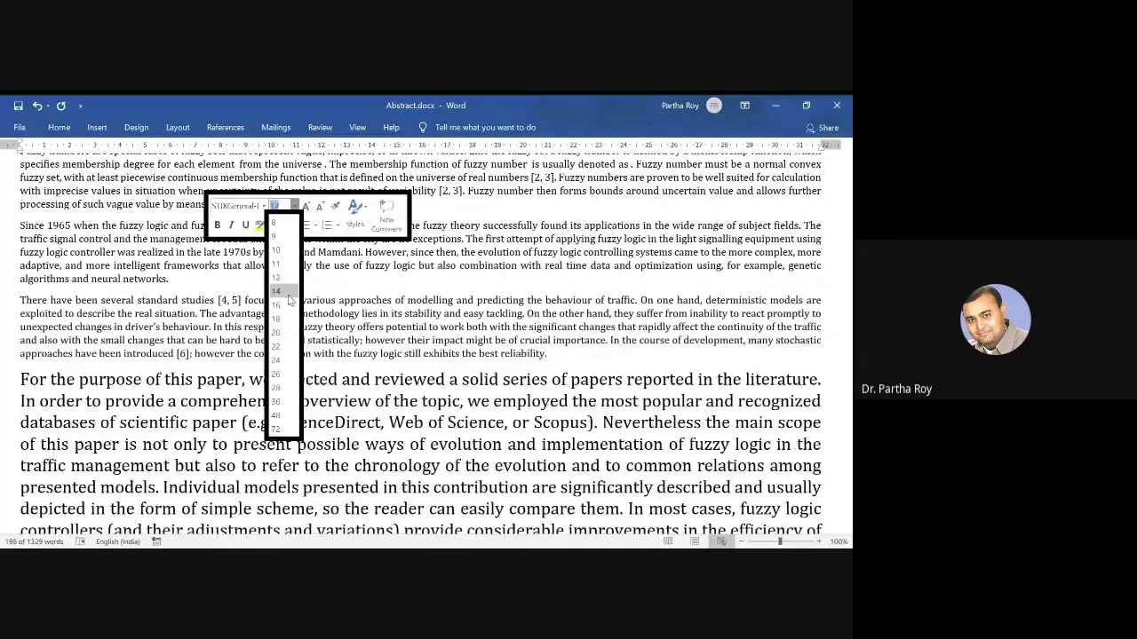
Apply bold, underline and italic to the two selected Introduction paragraphs, and clear the selection.
left_click(217, 225)
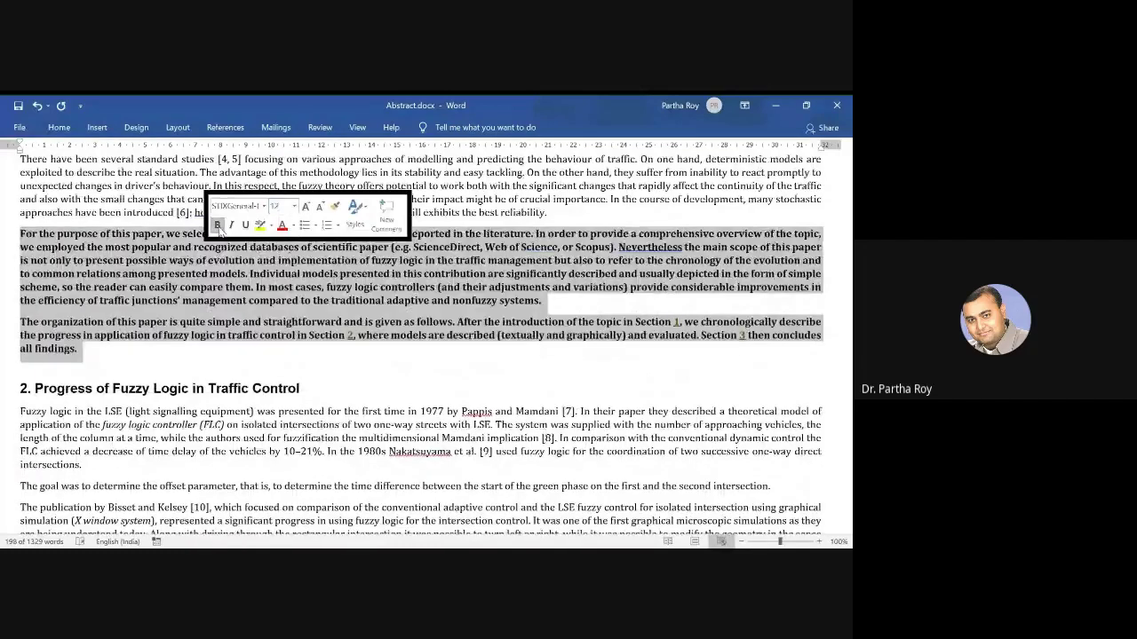
left_click(246, 224)
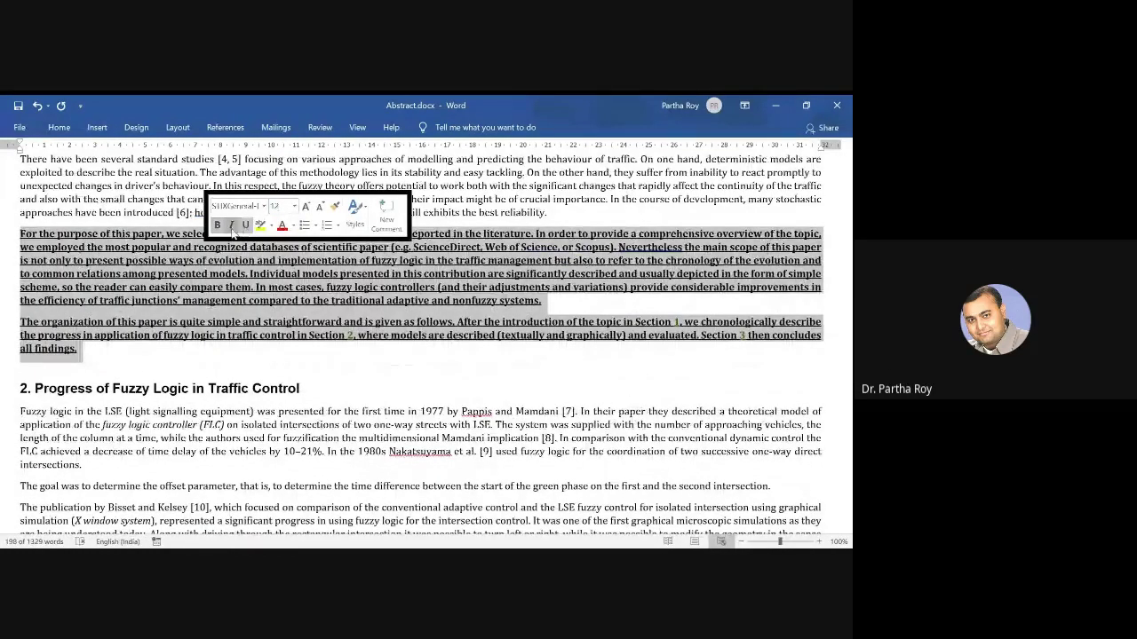
left_click(232, 226)
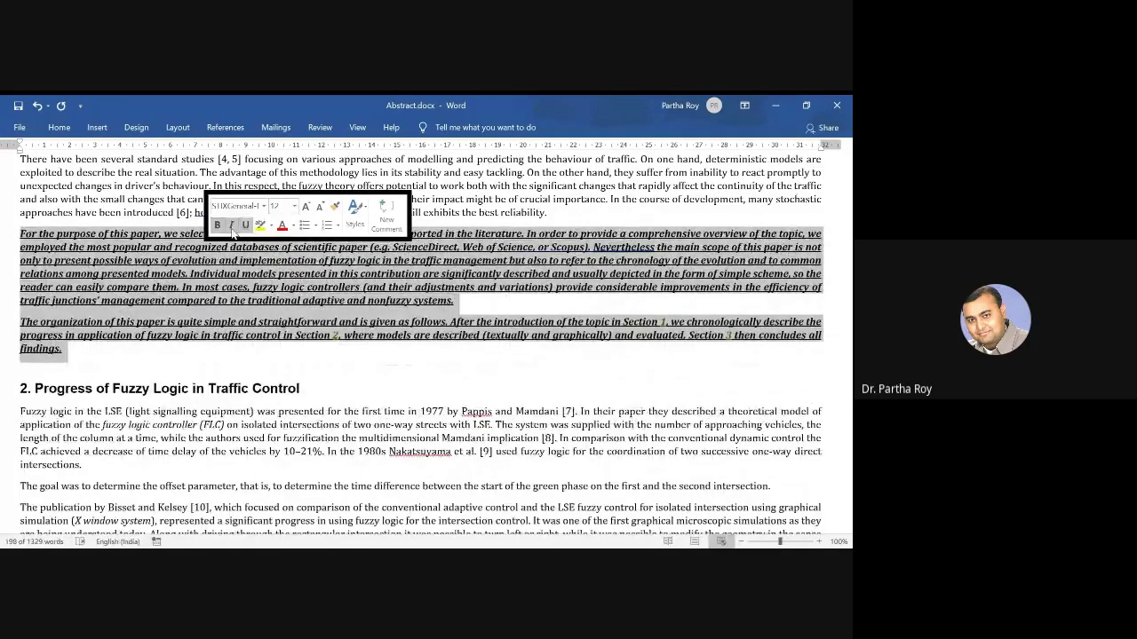
left_click(409, 284)
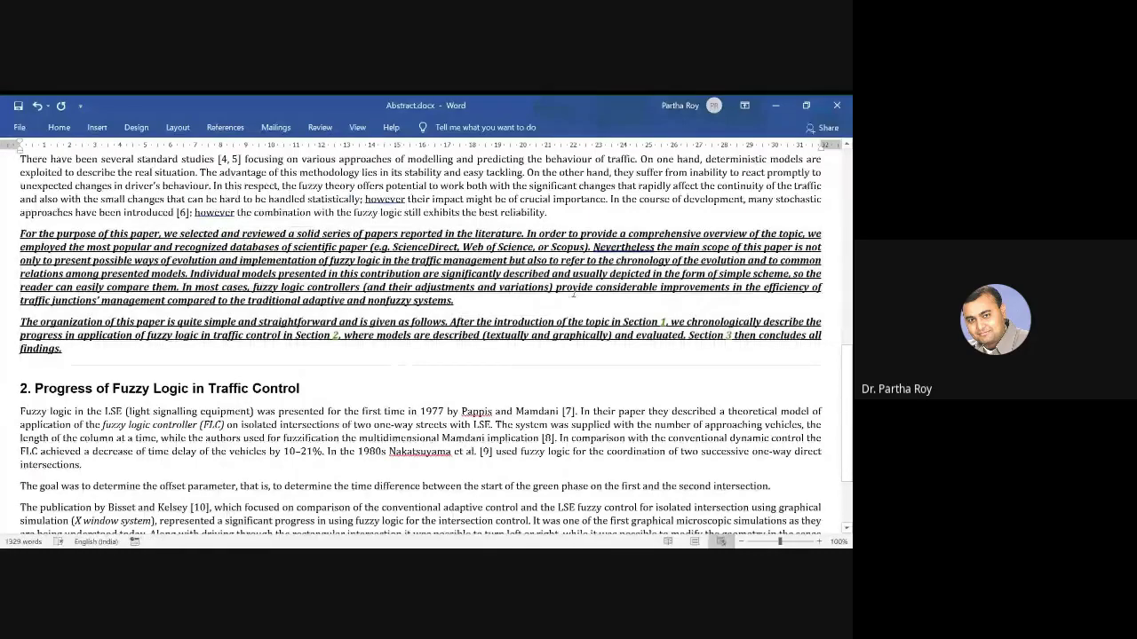
Look through the document in Web Layout, from the heptagon under the Abstract to the emphasized paragraphs and section 2.
scroll(471, 362, "up", 3)
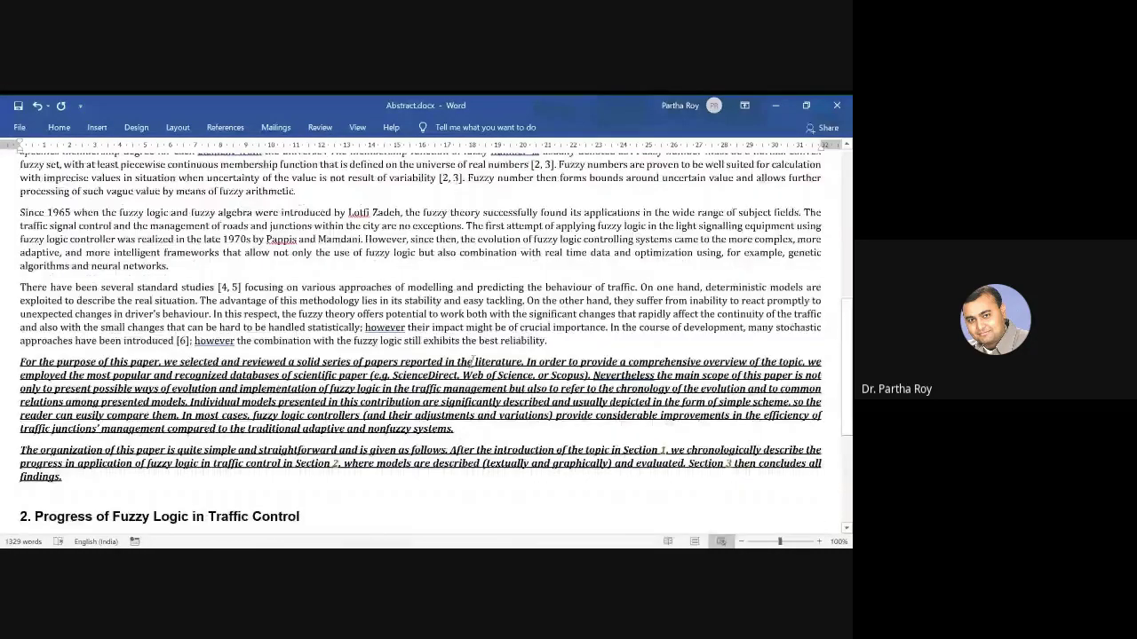
scroll(471, 362, "up", 9)
scroll(472, 361, "down", 20)
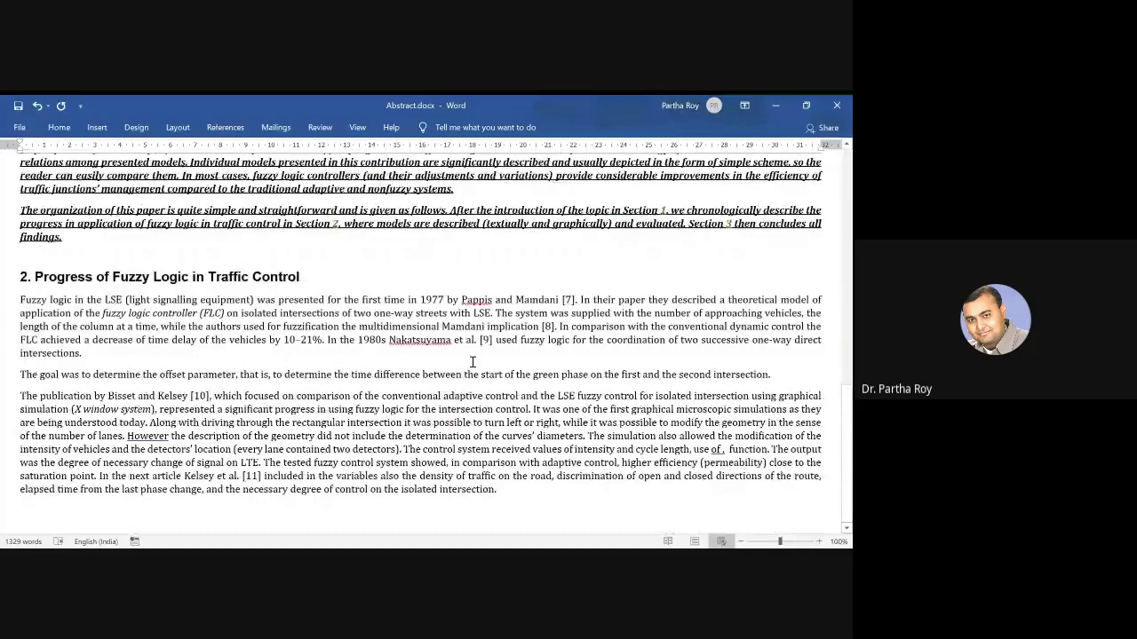
scroll(472, 362, "up", 20)
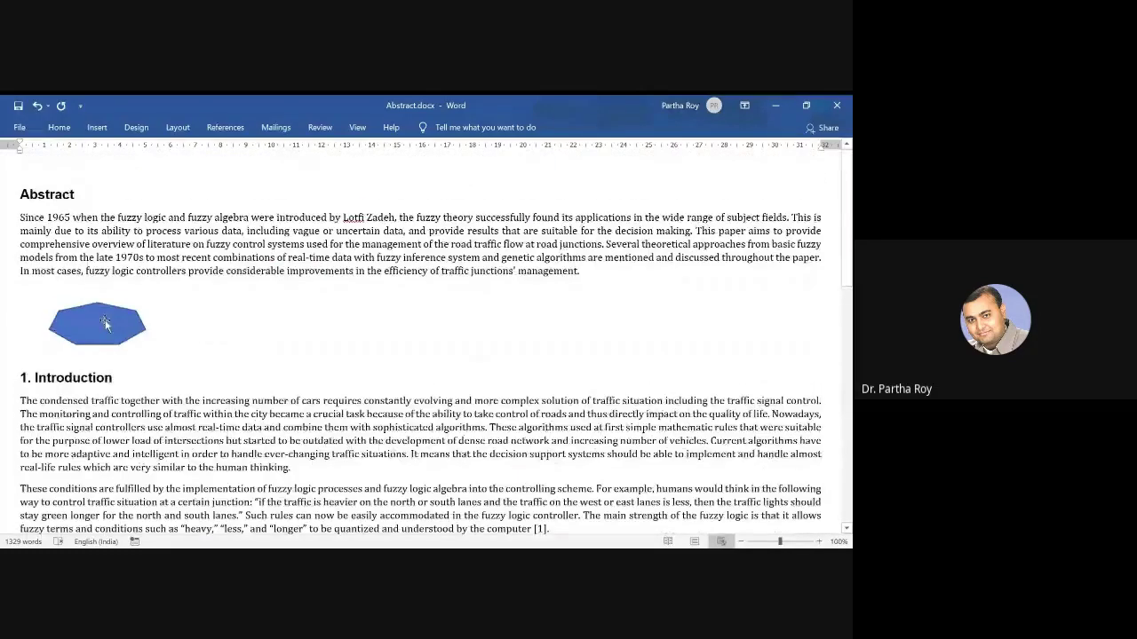
scroll(297, 355, "down", 3)
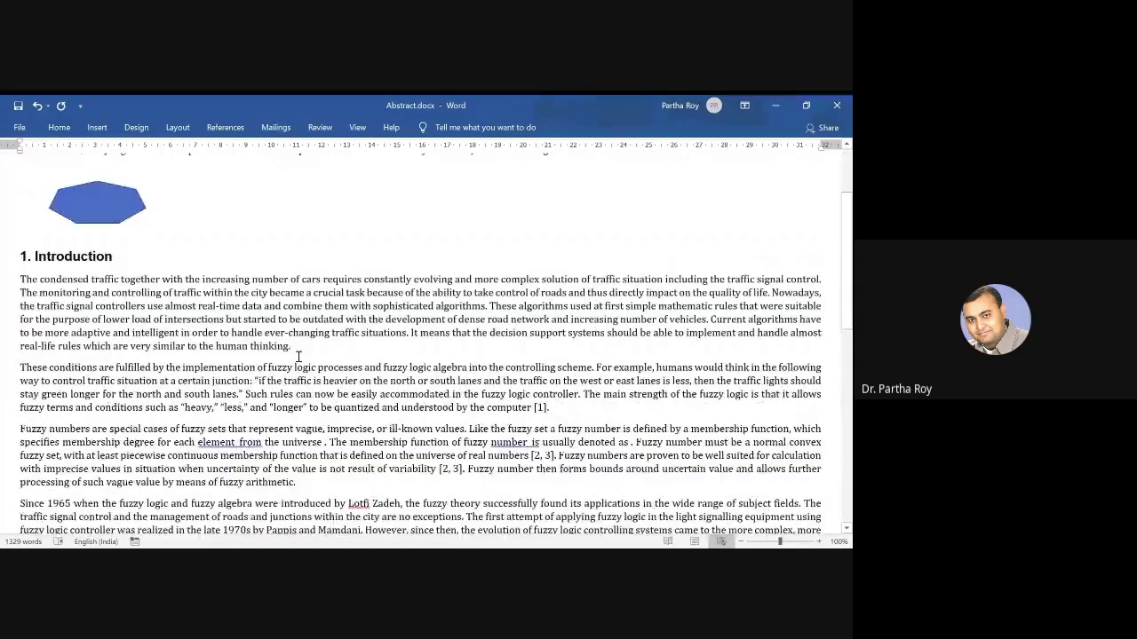
scroll(298, 357, "down", 4)
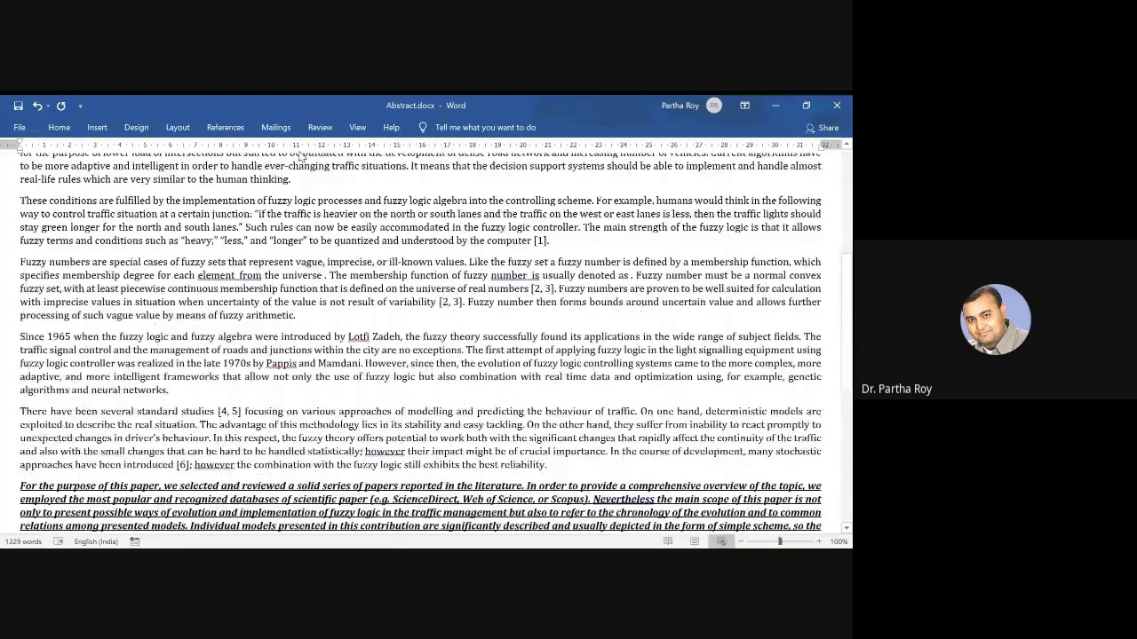
left_click(354, 126)
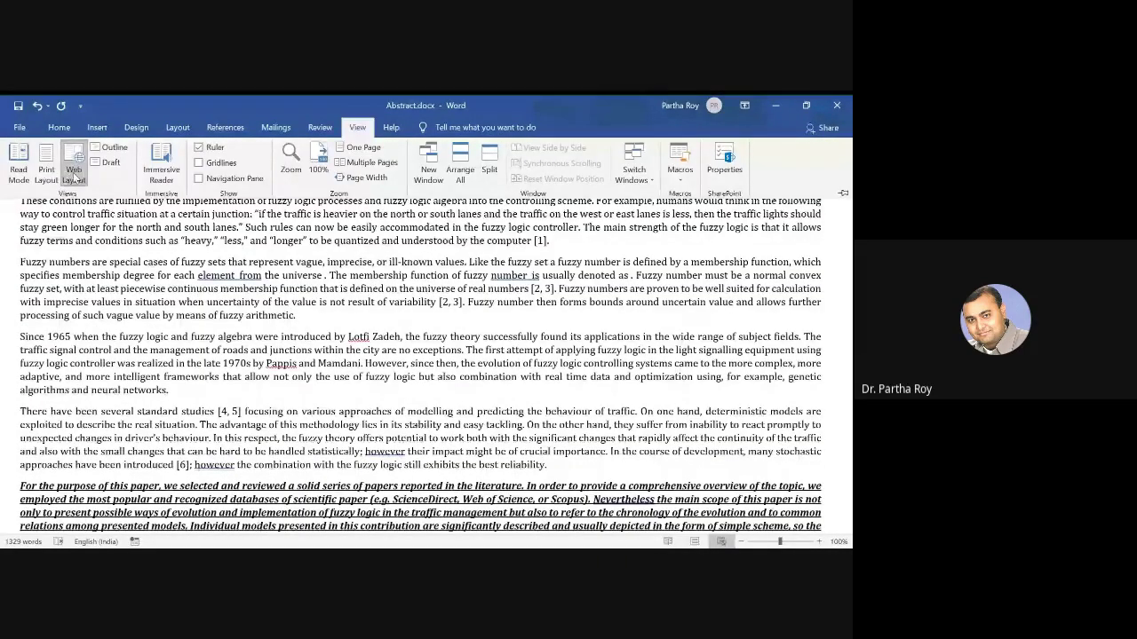
left_click(161, 240)
left_click(329, 411, "shift")
left_click(295, 289)
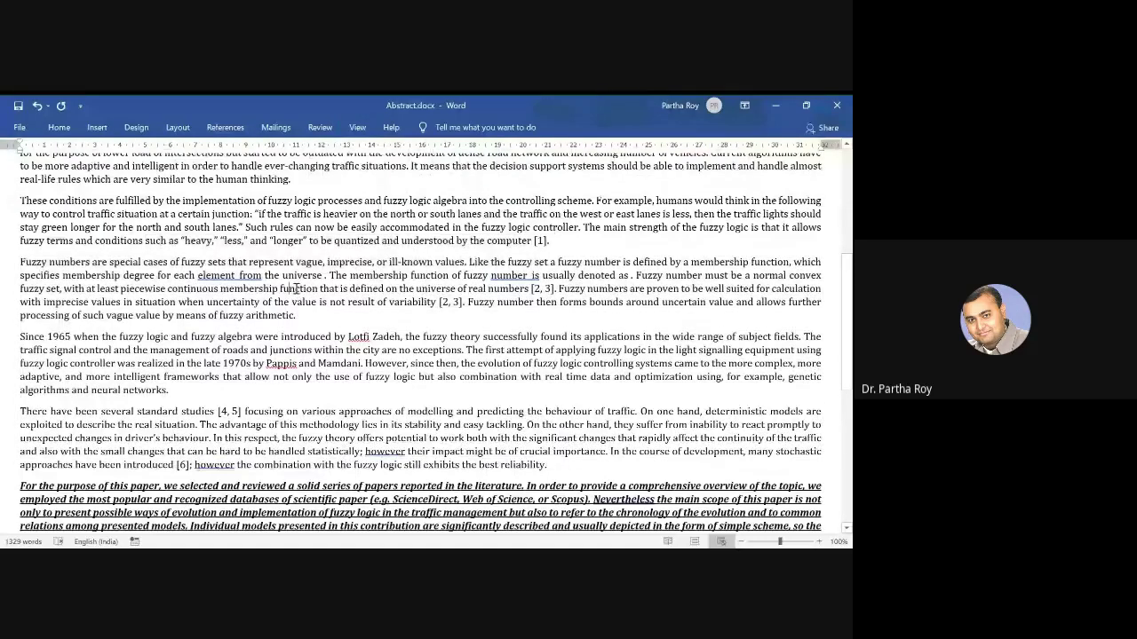
scroll(296, 289, "down", 7)
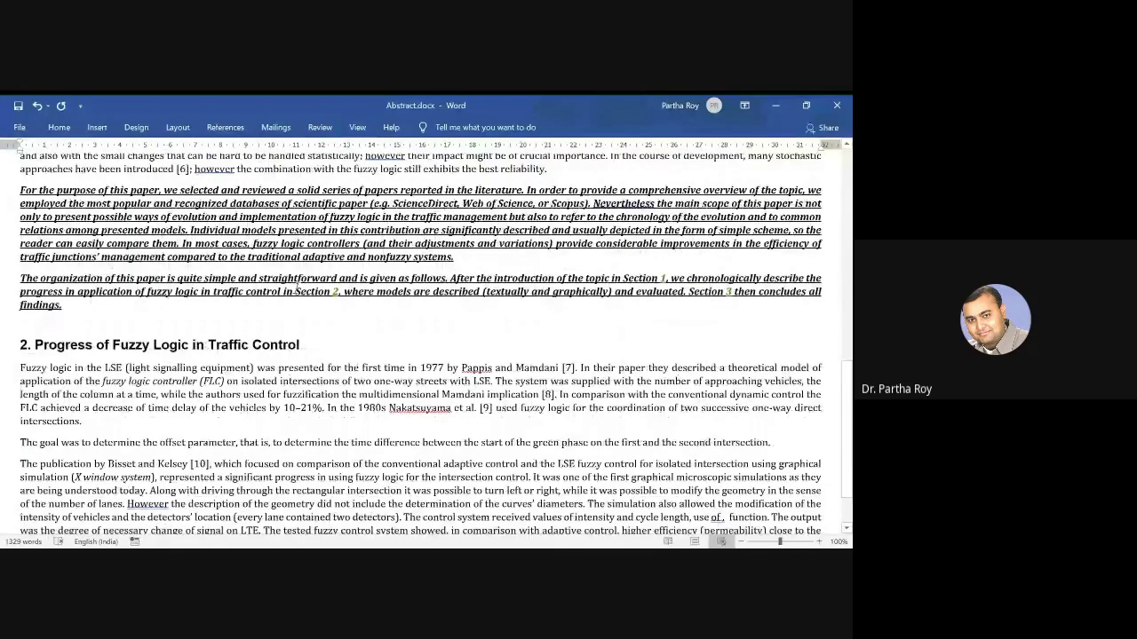
scroll(296, 288, "up", 9)
Set up saving a copy in the DOWNLOADS folder with the file type Web Page (*.htm;*.html).
left_click(24, 129)
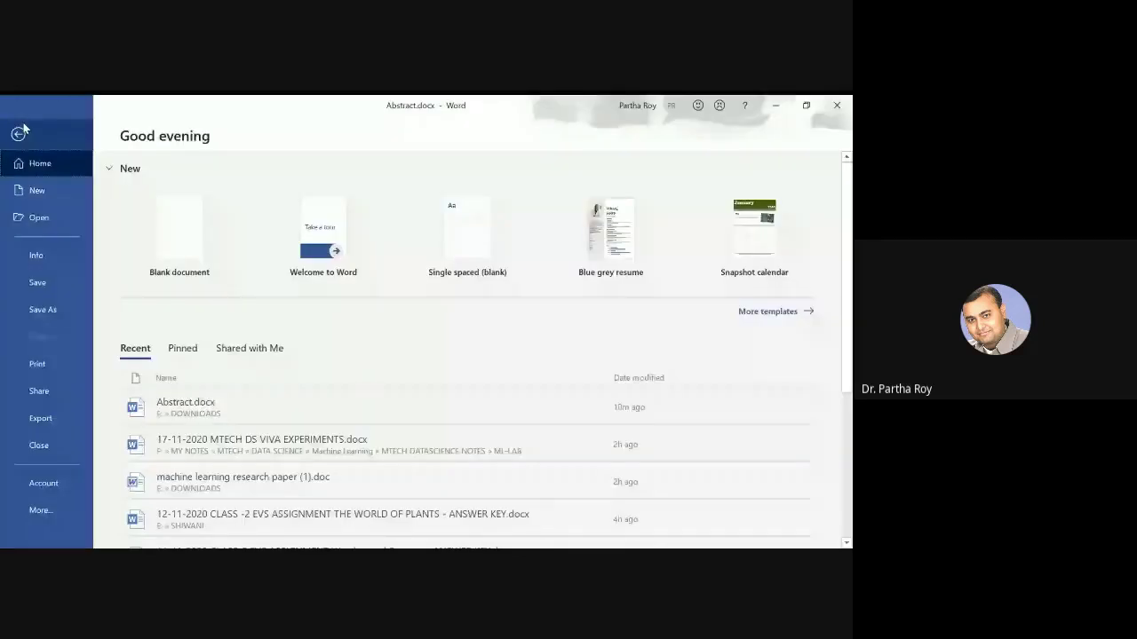
left_click(19, 134)
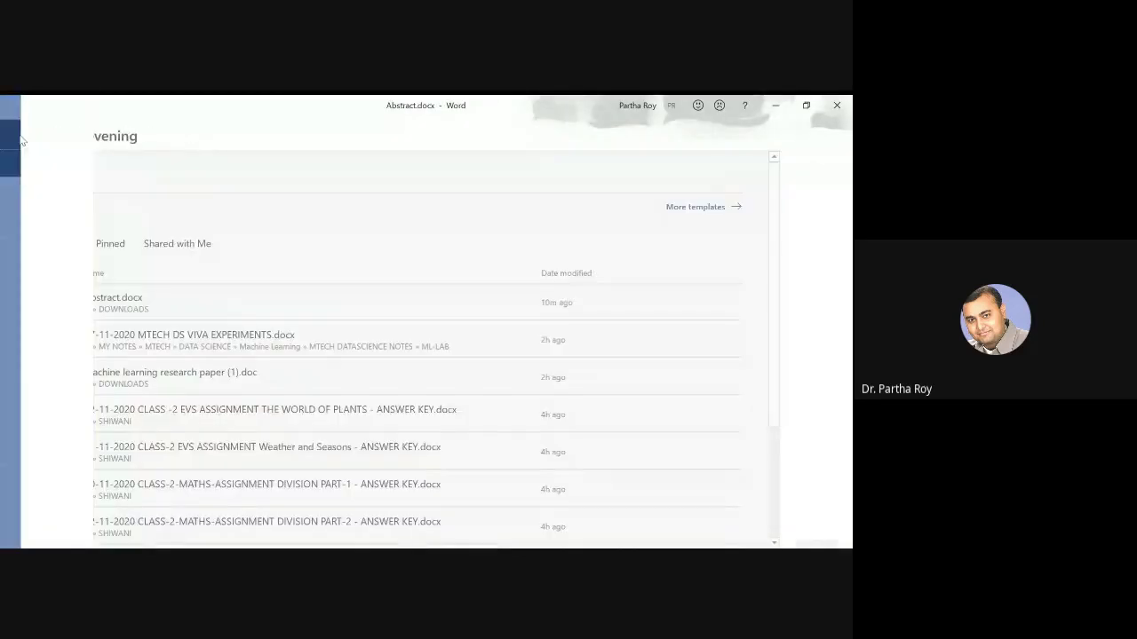
left_click(19, 133)
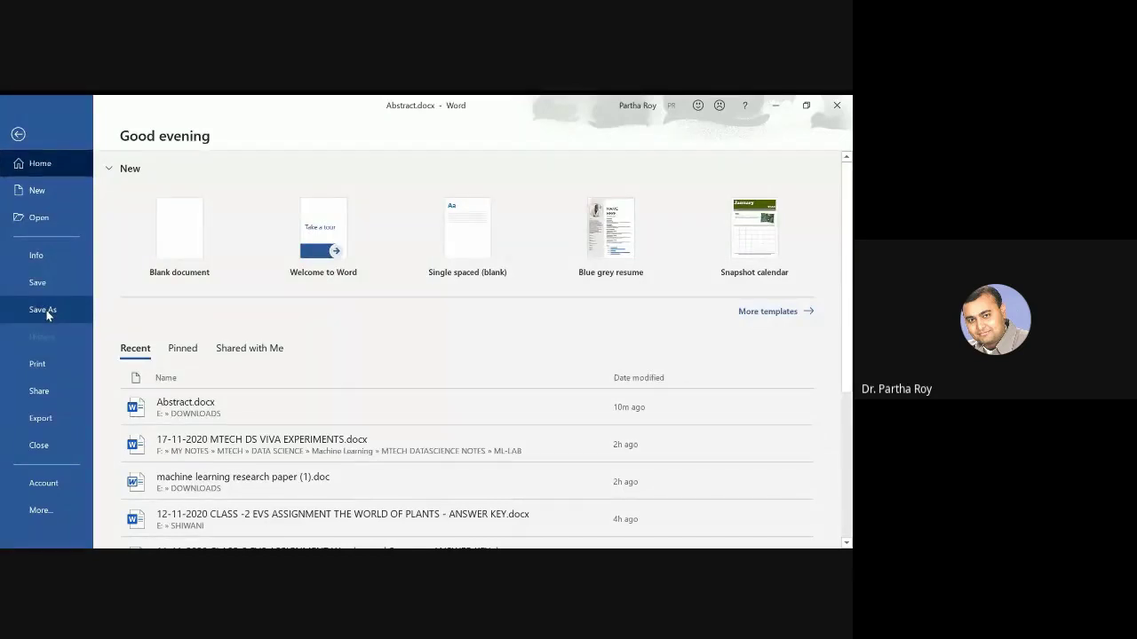
left_click(43, 310)
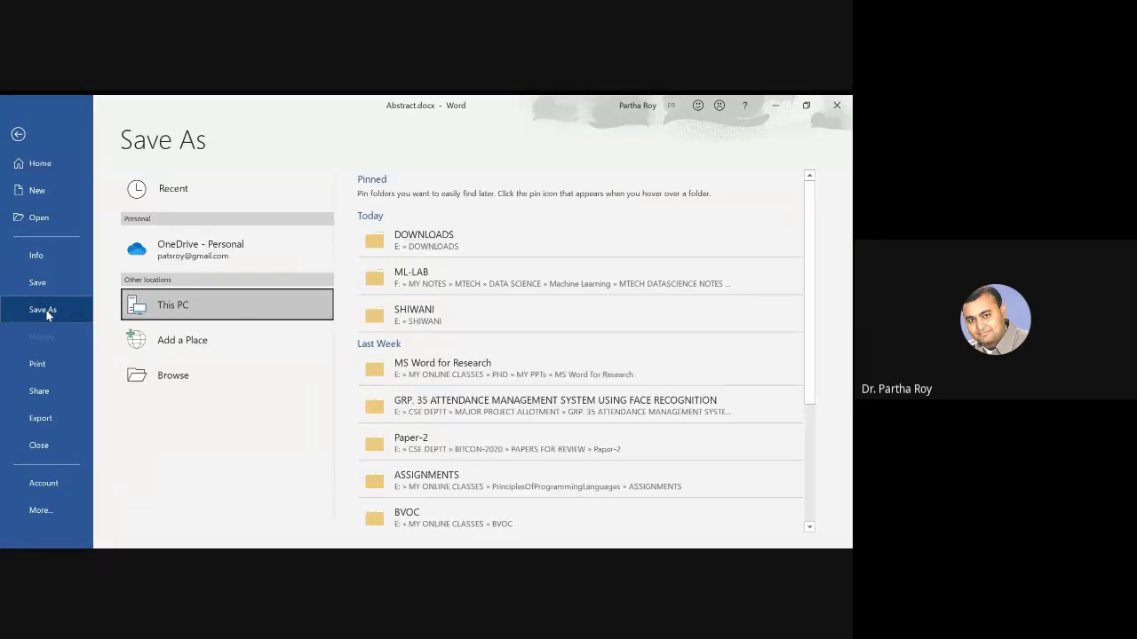
left_click(444, 251)
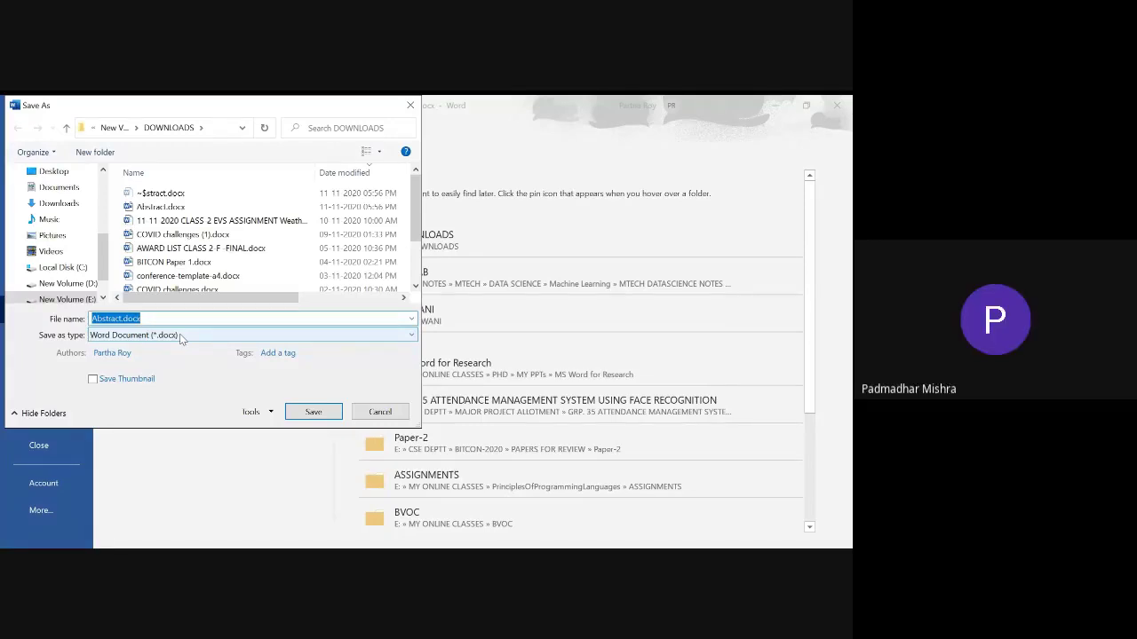
key("Tab")
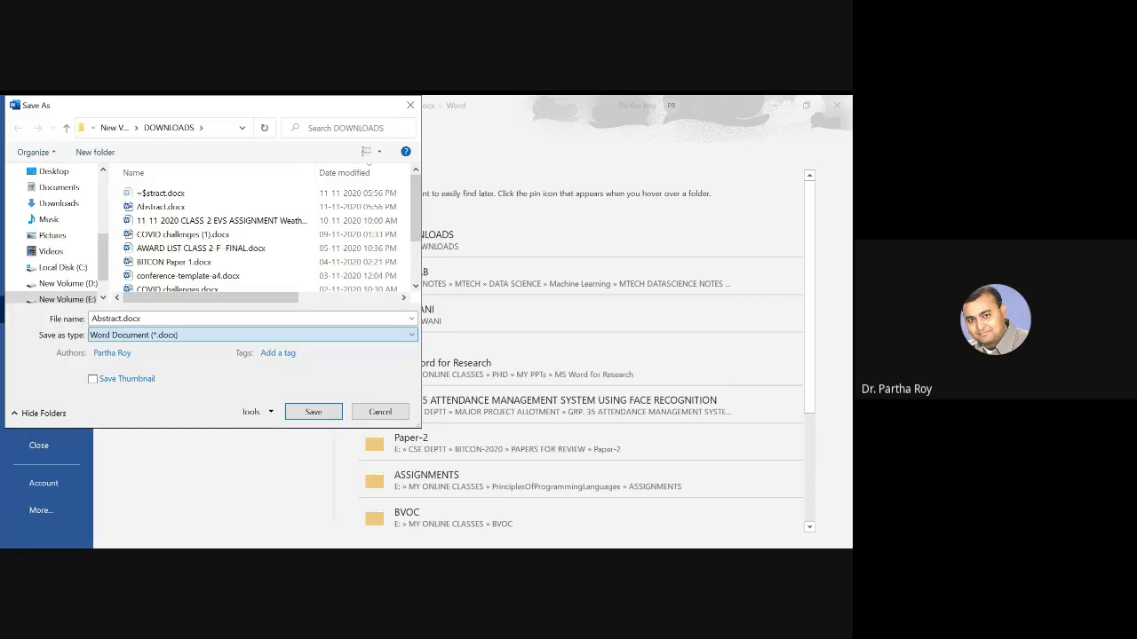
left_click(129, 455)
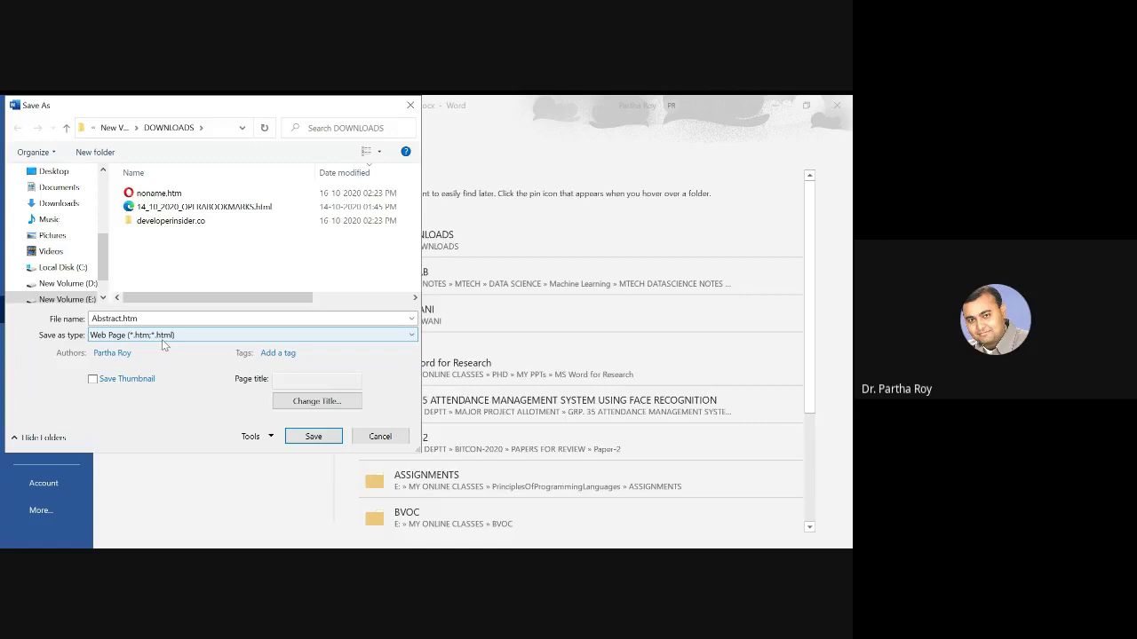
left_click(116, 318)
double_click(108, 318)
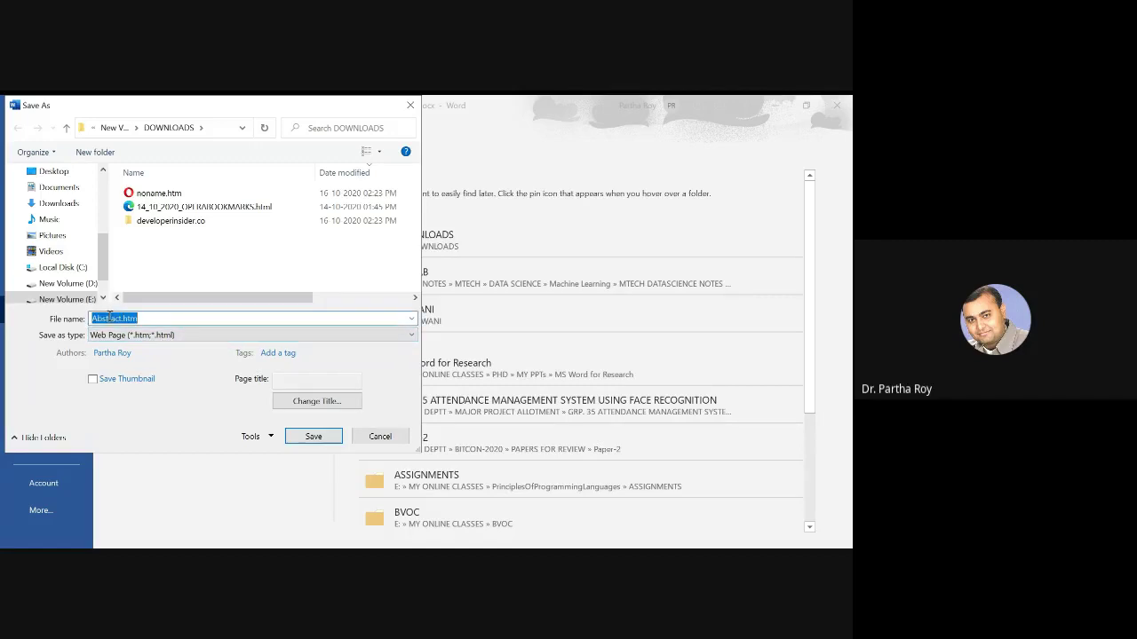
left_click(113, 319)
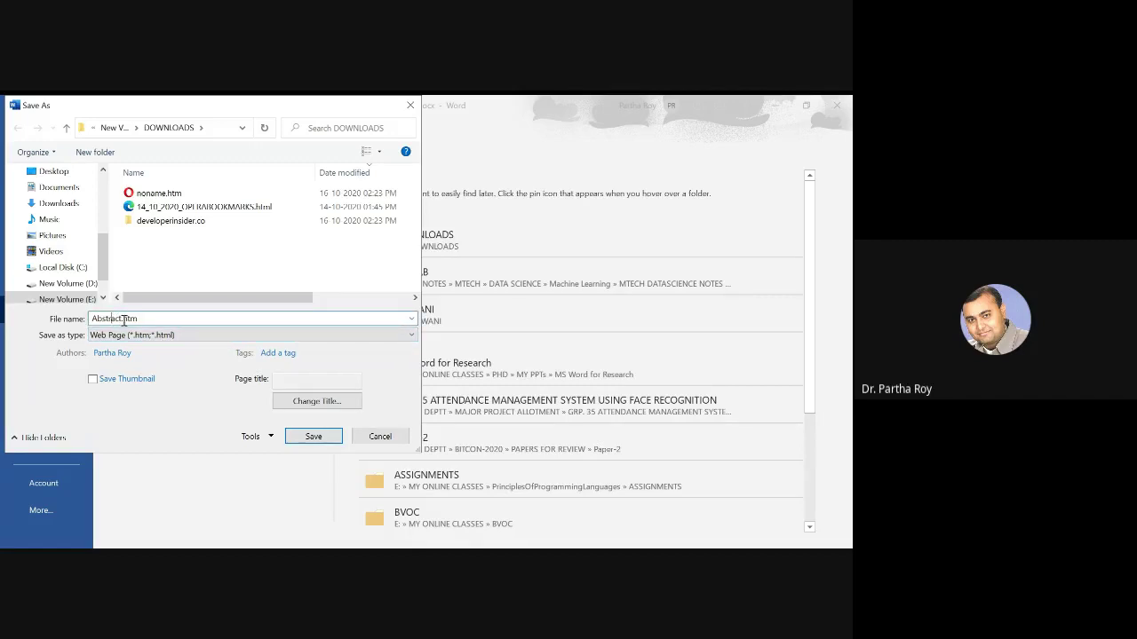
left_click_drag(121, 319, 90, 319)
left_click_drag(90, 319, 121, 319)
left_click(122, 319)
double_click(142, 318)
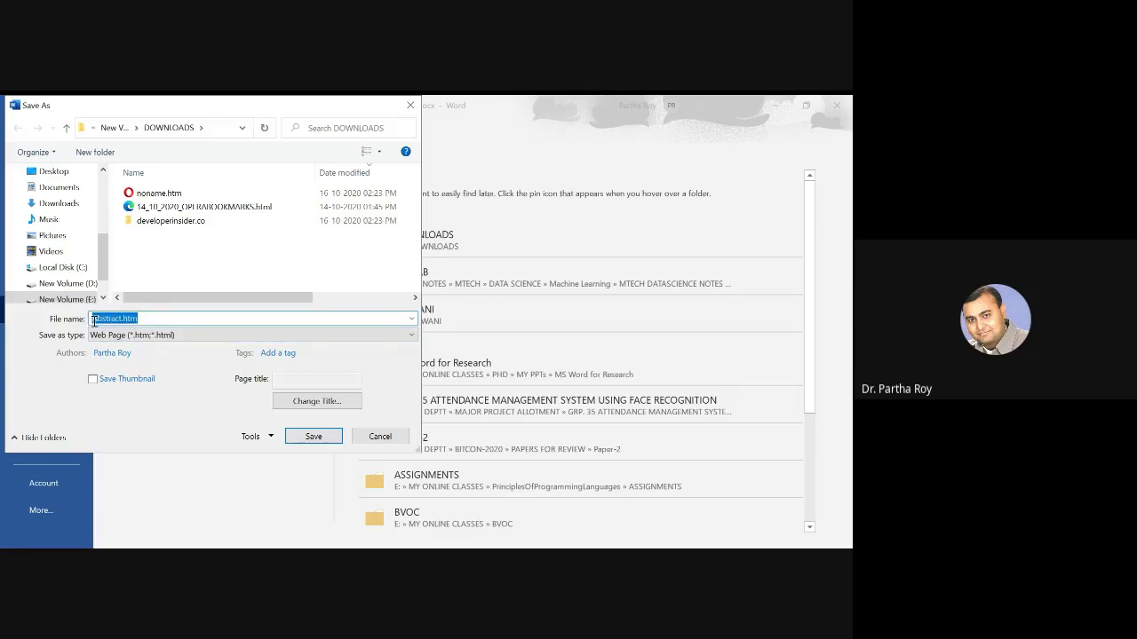
left_click(142, 318)
left_click_drag(121, 319, 96, 322)
left_click(113, 320)
left_click_drag(122, 319, 92, 319)
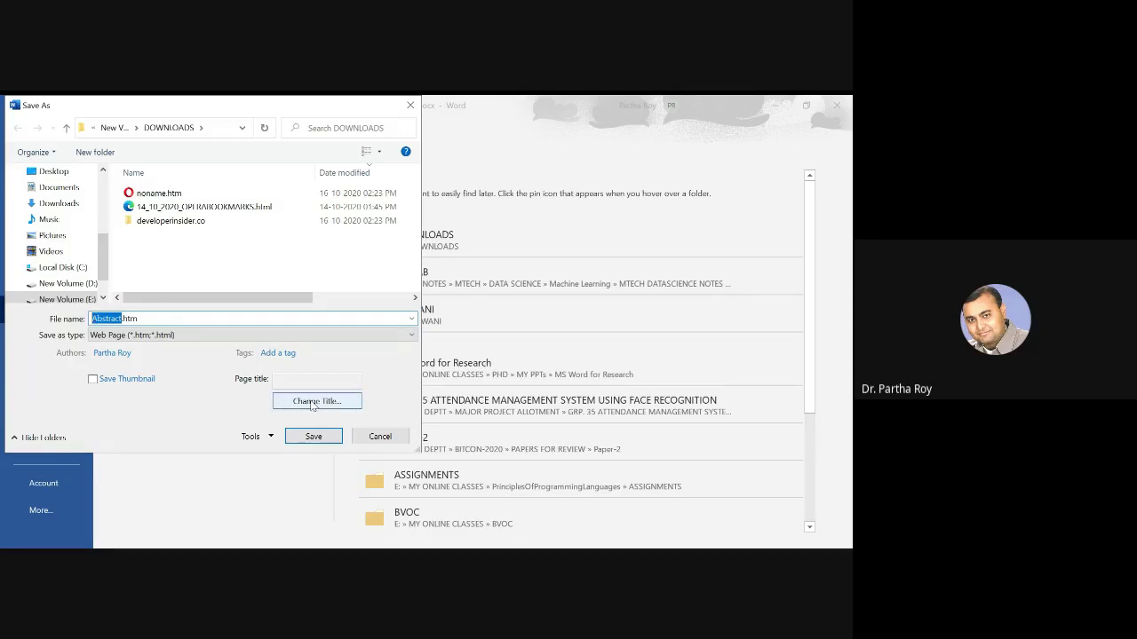
left_click(111, 319)
left_click_drag(121, 320, 89, 319)
Set the web page's title to "MY WEBPAGE".
left_click(317, 403)
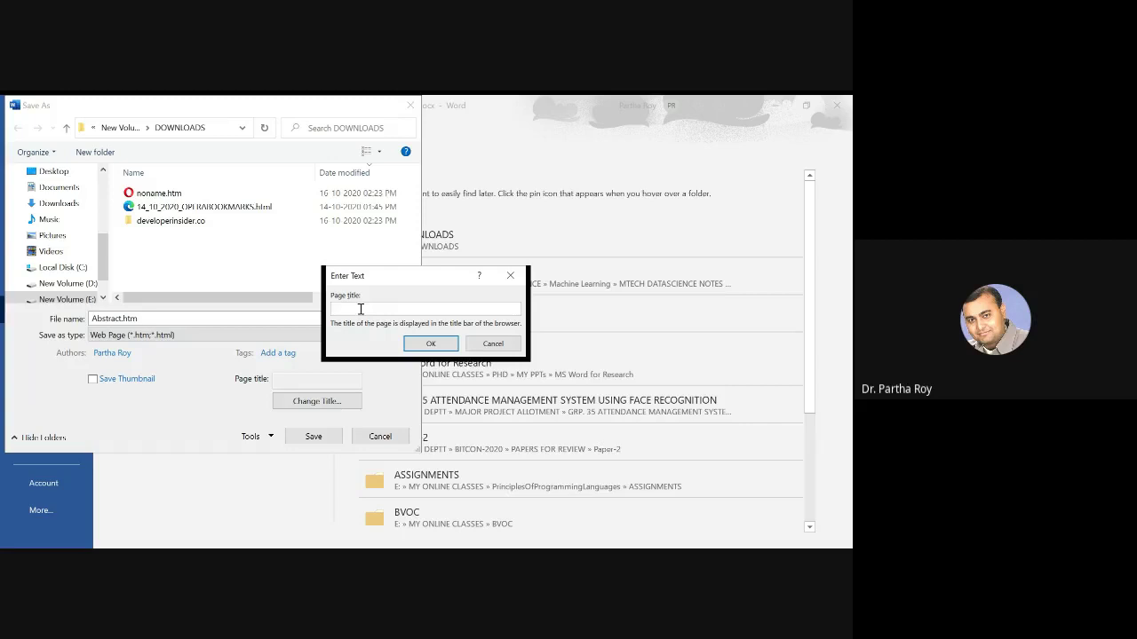
left_click(499, 346)
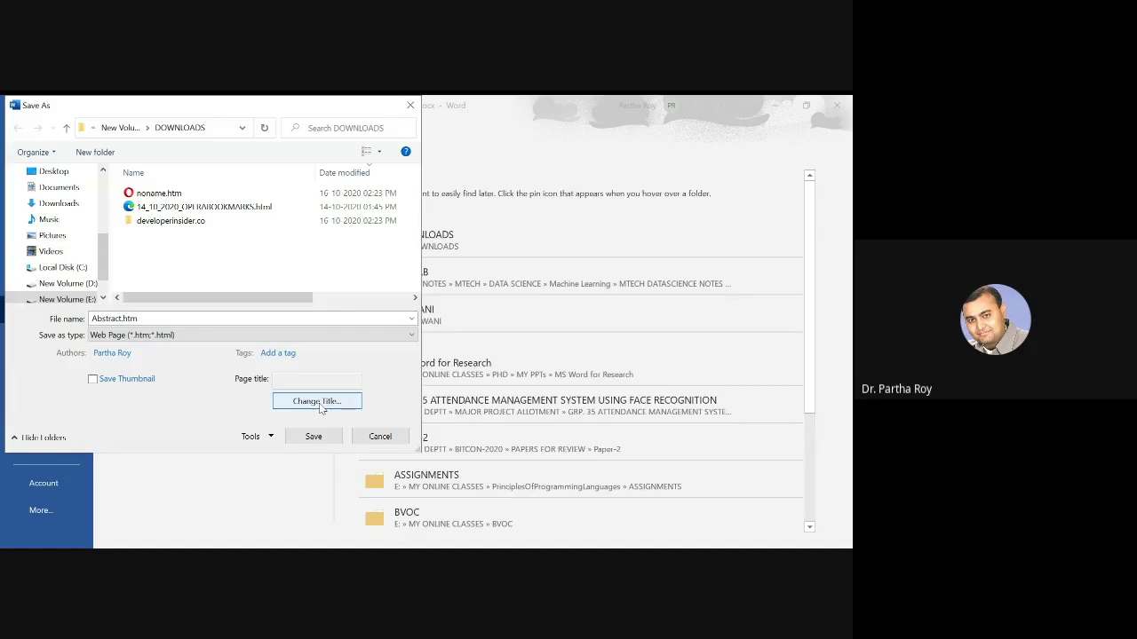
left_click(321, 404)
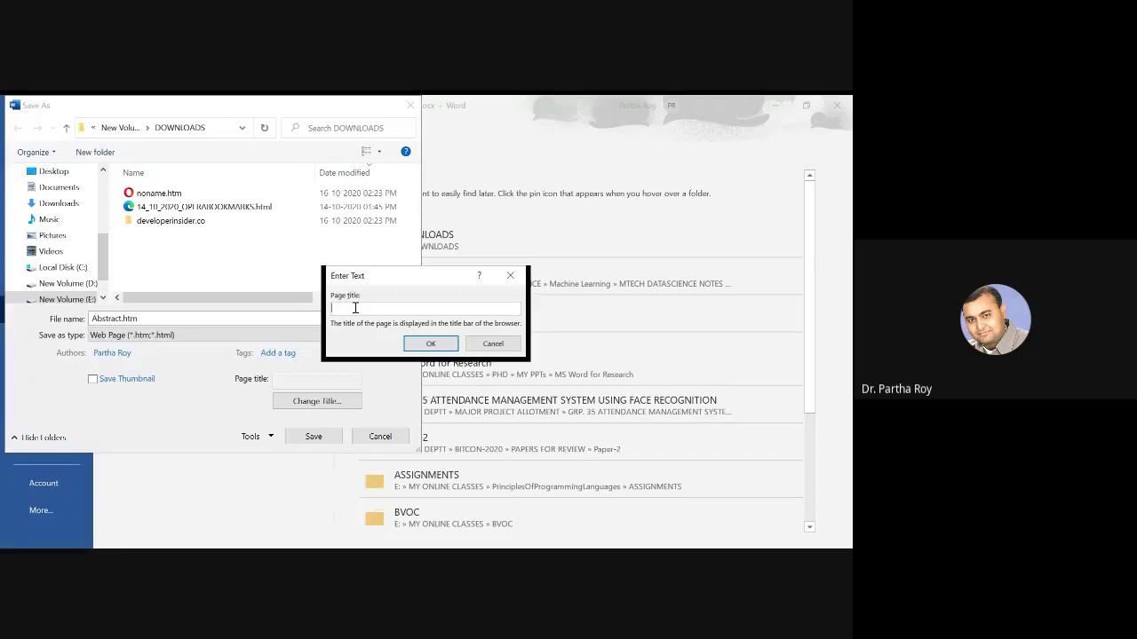
type("MY WEBPAGE")
left_click_drag(380, 311, 333, 311)
left_click(430, 344)
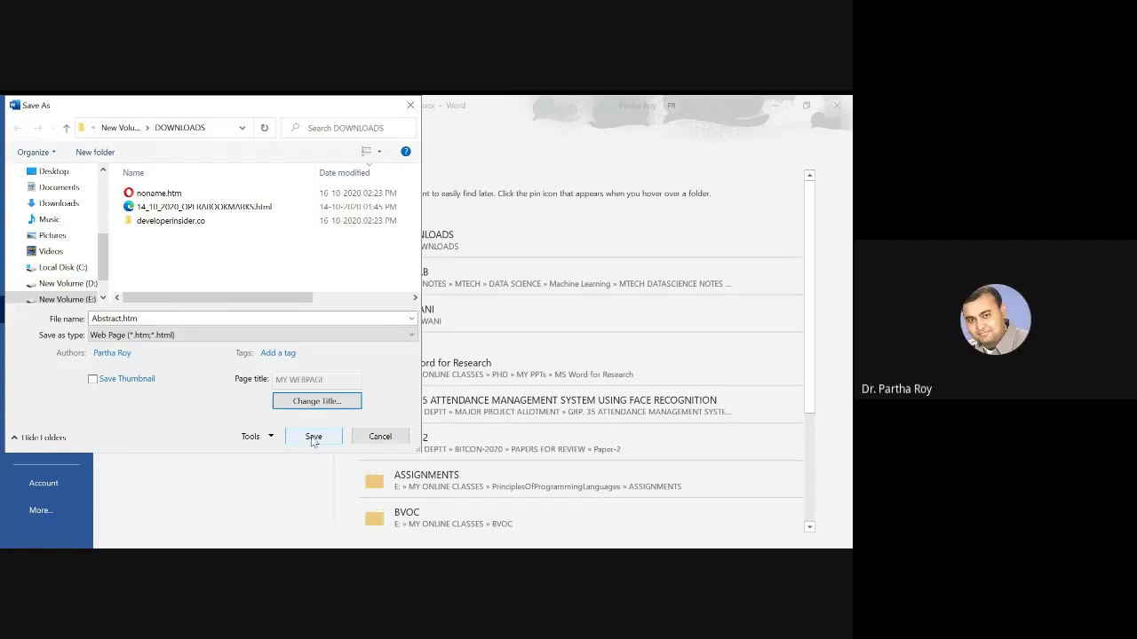
Save the document as the web page Abstract.htm in DOWNLOADS, and close it.
left_click(313, 437)
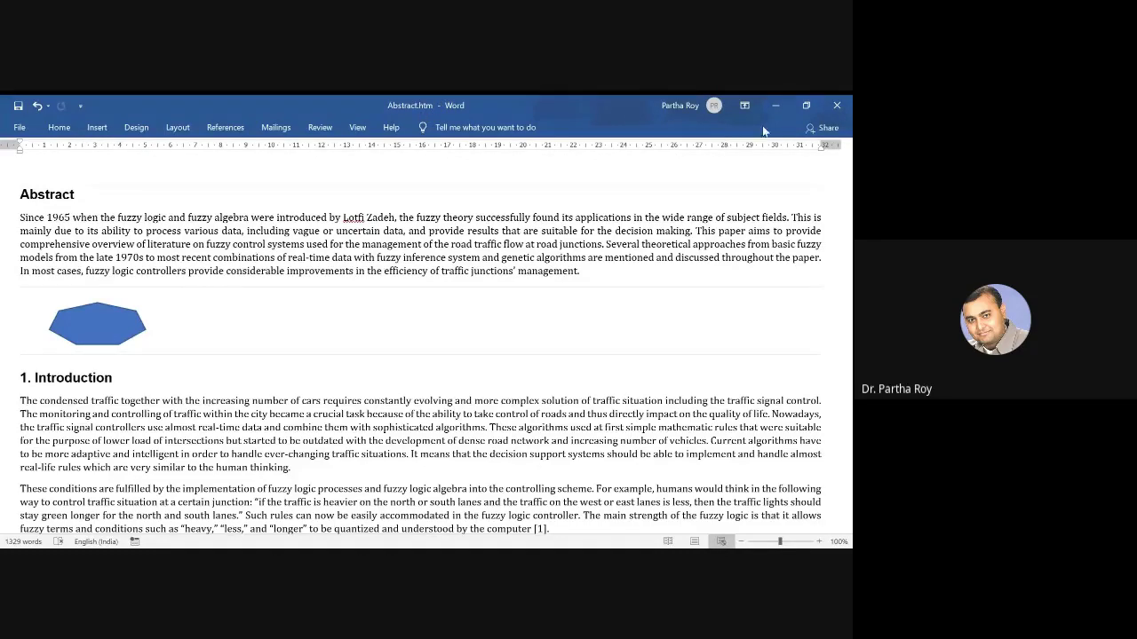
left_click(835, 105)
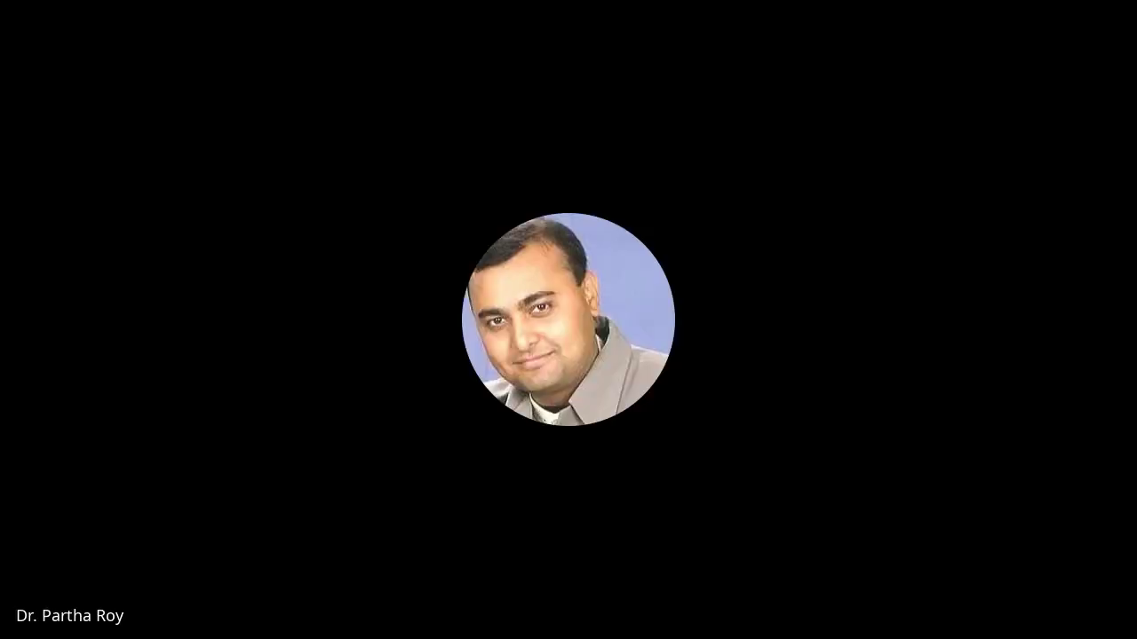